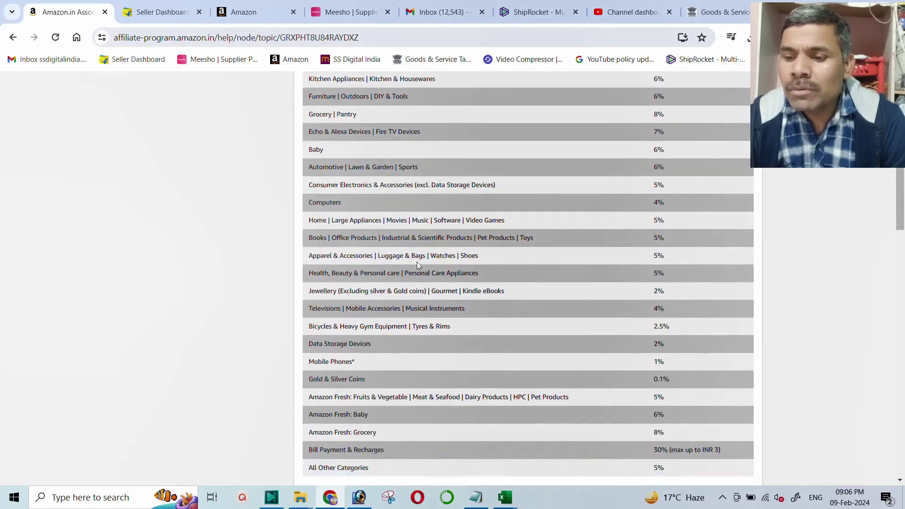
Review the fixed advertising rates table, highlighting the Kitchen Appliances, Grocery, Baby and Echo & Alexa Devices rows with their rates
{"action": "scroll", "coordinate": [424, 265], "scroll_direction": "down", "scroll_amount": 1}
{"action": "scroll", "coordinate": [425, 266], "scroll_direction": "up", "scroll_amount": 2}
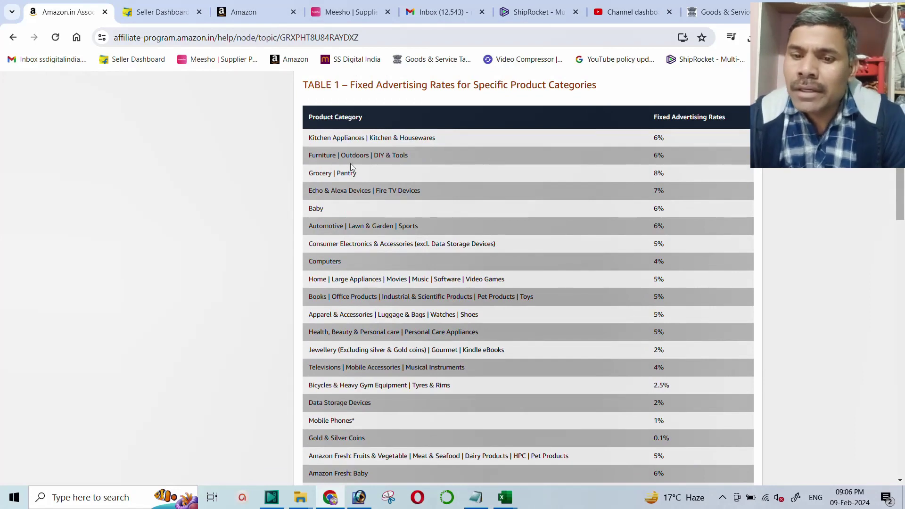
{"action": "left_click_drag", "start_coordinate": [309, 138], "coordinate": [662, 137]}
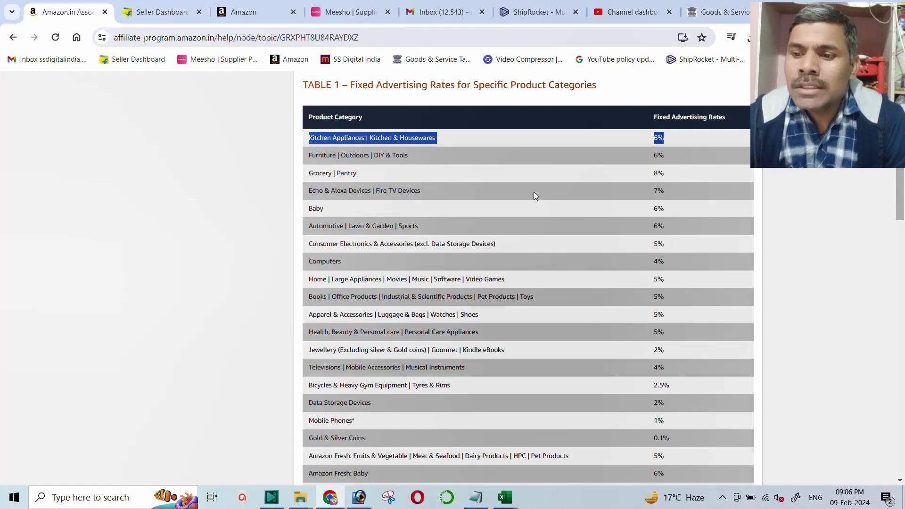
{"action": "left_click_drag", "start_coordinate": [309, 173], "coordinate": [689, 183]}
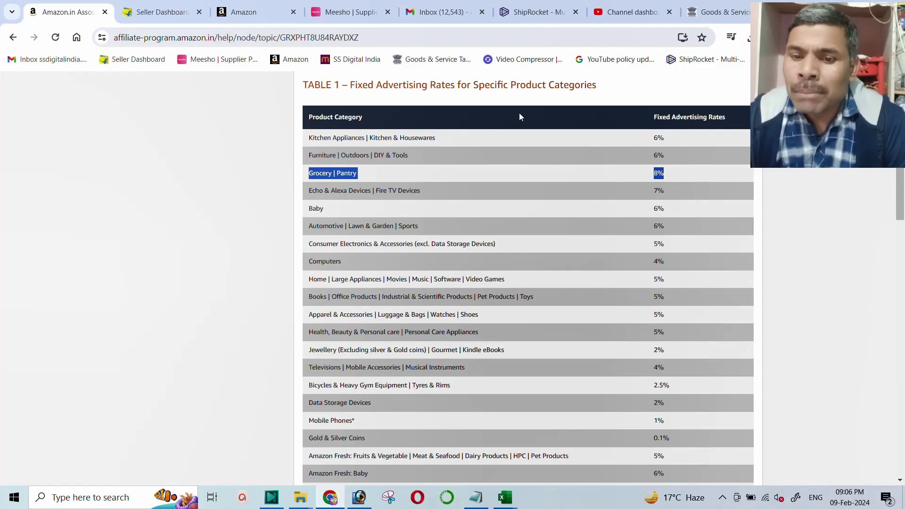
{"action": "left_click_drag", "start_coordinate": [309, 209], "coordinate": [686, 206]}
{"action": "left_click_drag", "start_coordinate": [311, 190], "coordinate": [666, 193]}
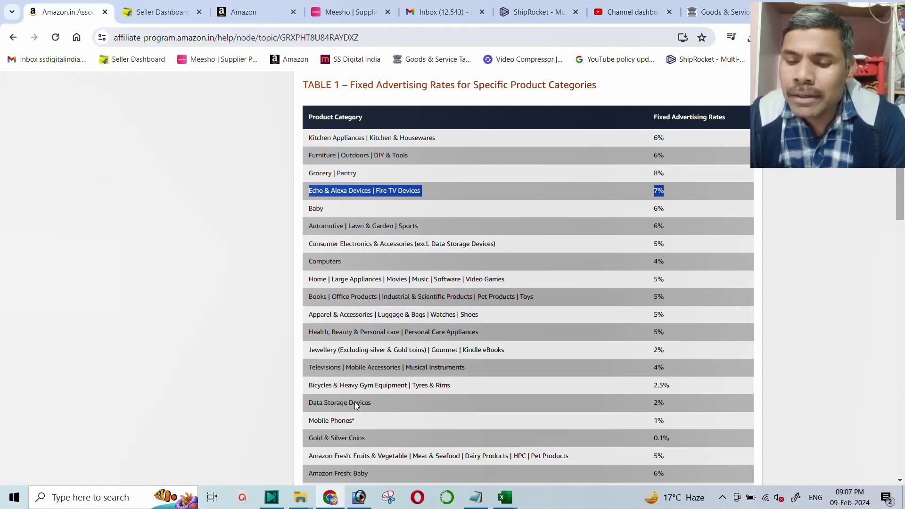
Switch to the Amazon Associates Program Chart workbook in Excel and review the product categories and their fixed advertising rates
{"action": "left_click", "coordinate": [509, 502]}
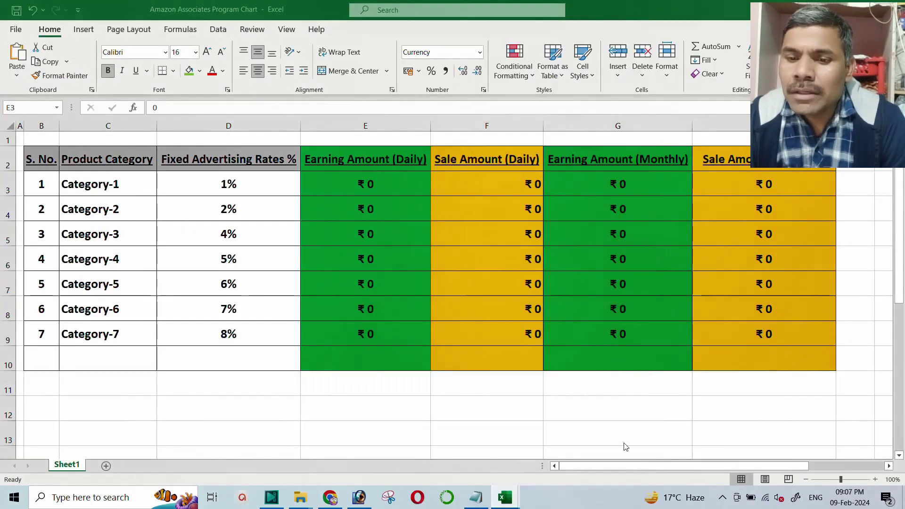
{"action": "left_click", "coordinate": [632, 451]}
{"action": "left_click_drag", "start_coordinate": [106, 194], "coordinate": [108, 327]}
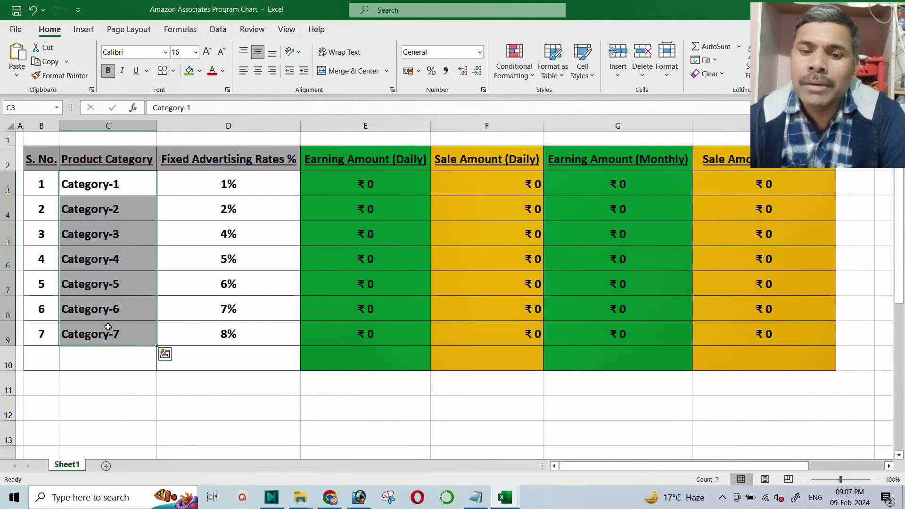
{"action": "left_click_drag", "start_coordinate": [203, 185], "coordinate": [221, 336]}
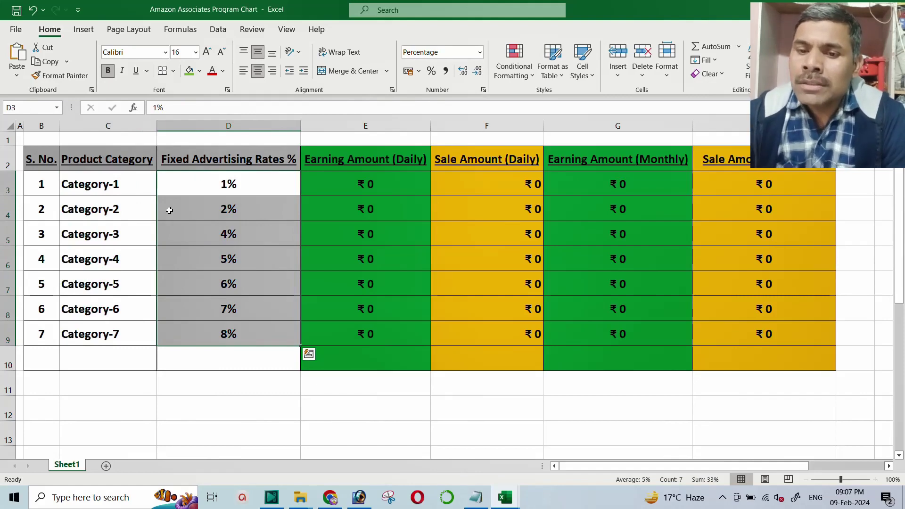
Examine the daily earning, daily sale and monthly earning columns of the chart, including the formulas behind the calculated amounts
{"action": "left_click", "coordinate": [349, 185]}
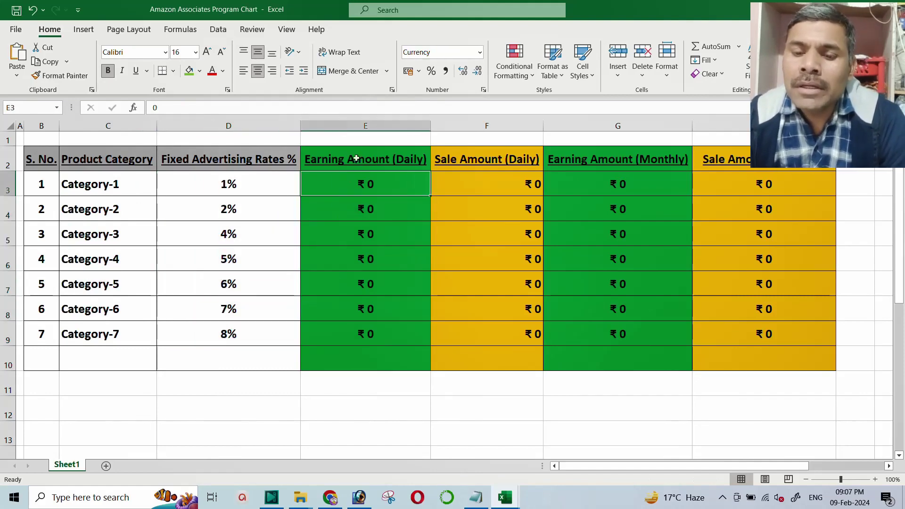
{"action": "left_click_drag", "start_coordinate": [357, 158], "coordinate": [363, 350]}
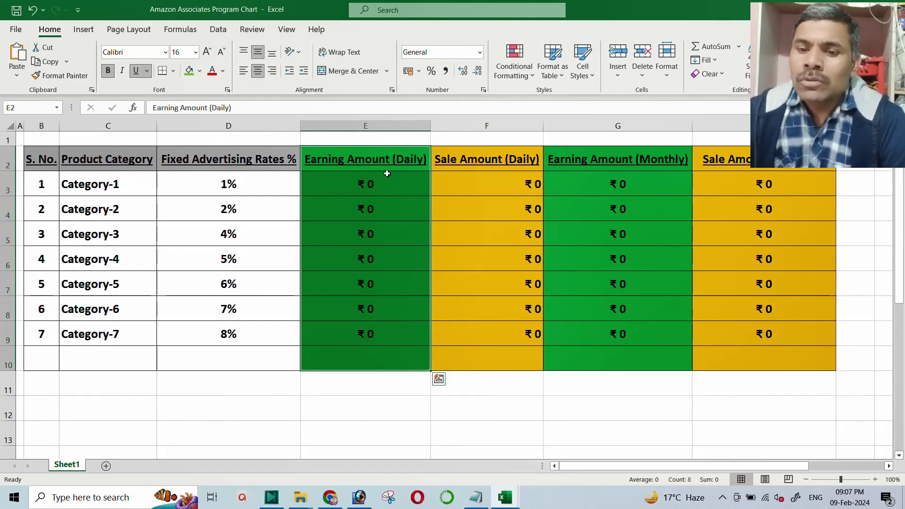
{"action": "left_click", "coordinate": [380, 180]}
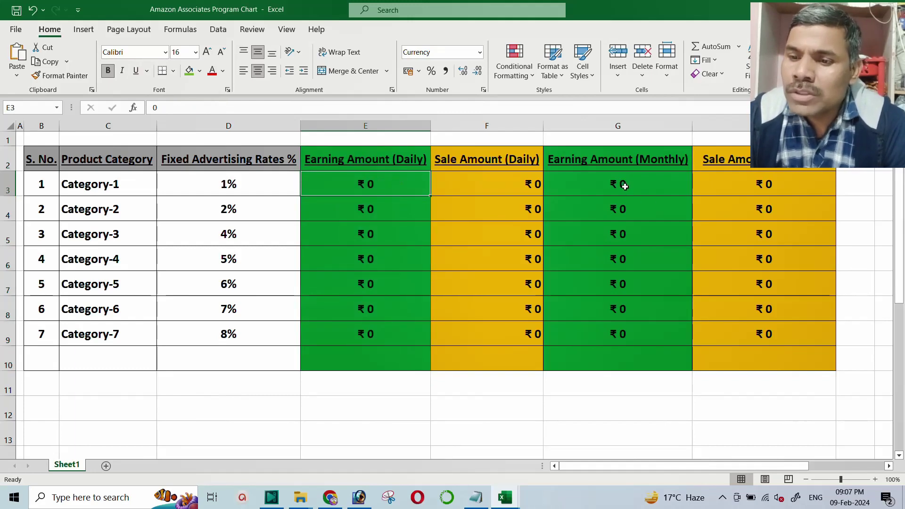
{"action": "left_click_drag", "start_coordinate": [613, 184], "coordinate": [616, 353]}
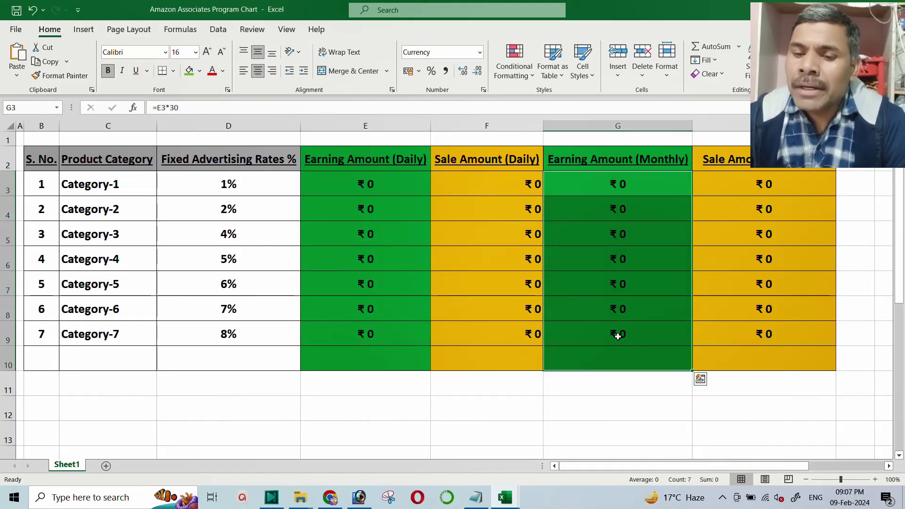
{"action": "left_click", "coordinate": [483, 179]}
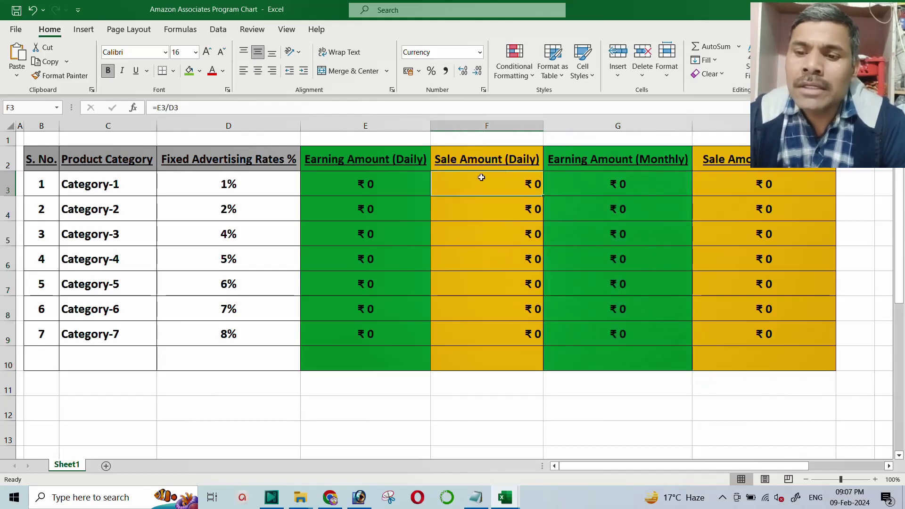
{"action": "left_click_drag", "start_coordinate": [474, 157], "coordinate": [505, 349]}
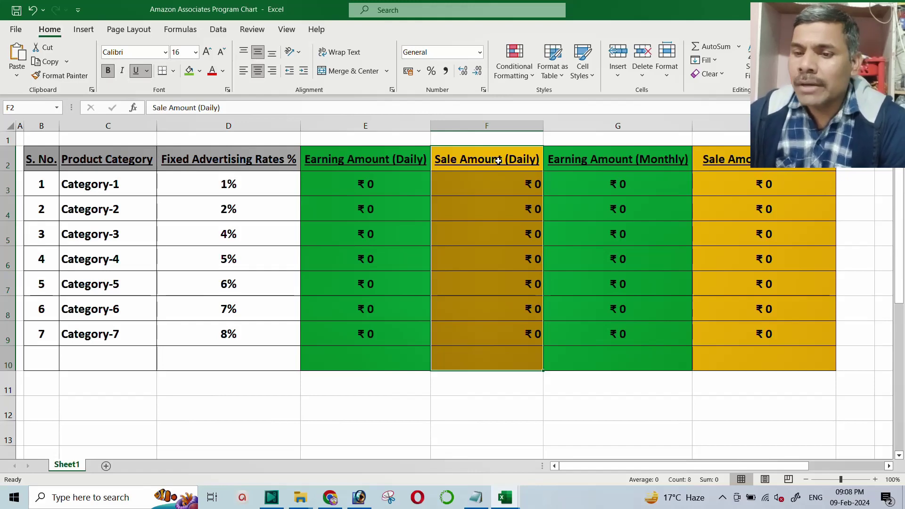
{"action": "left_click", "coordinate": [593, 184]}
{"action": "left_click_drag", "start_coordinate": [592, 185], "coordinate": [613, 339]}
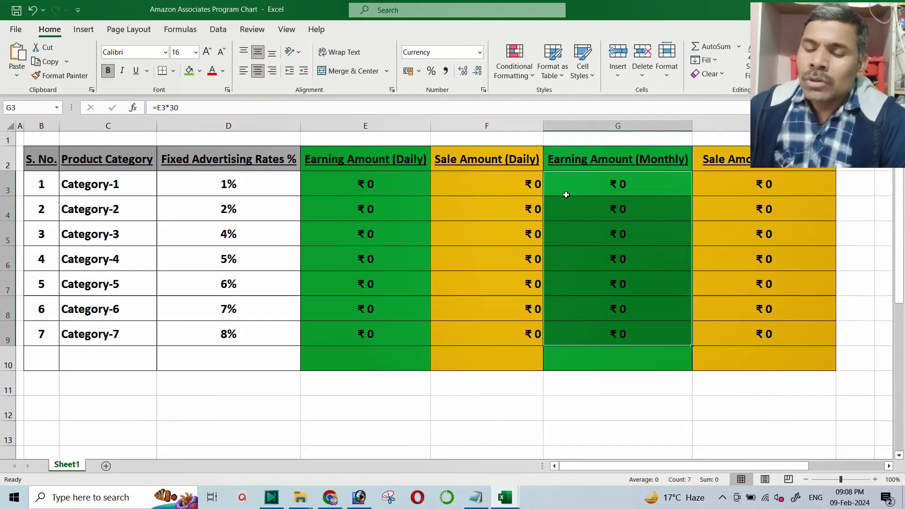
Set Category-1's daily earning amount in cell E3 to 100
{"action": "left_click", "coordinate": [380, 184]}
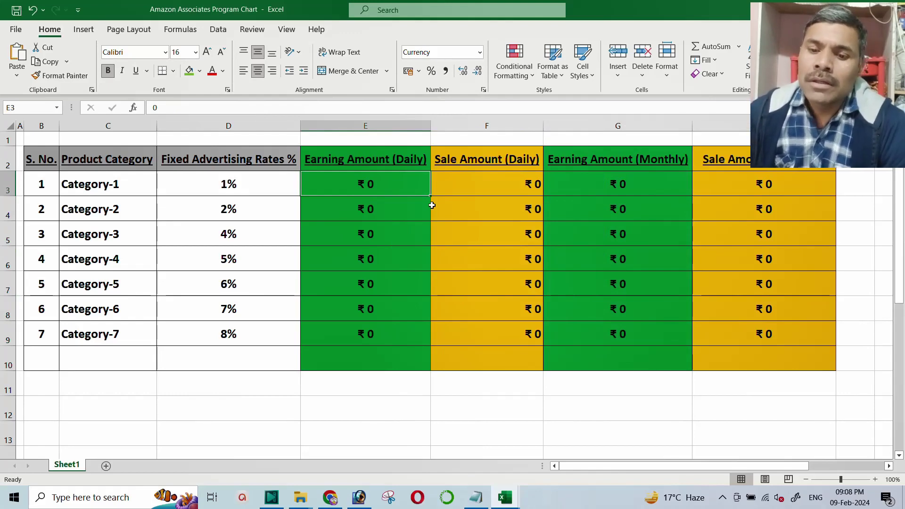
{"action": "type", "text": "100"}
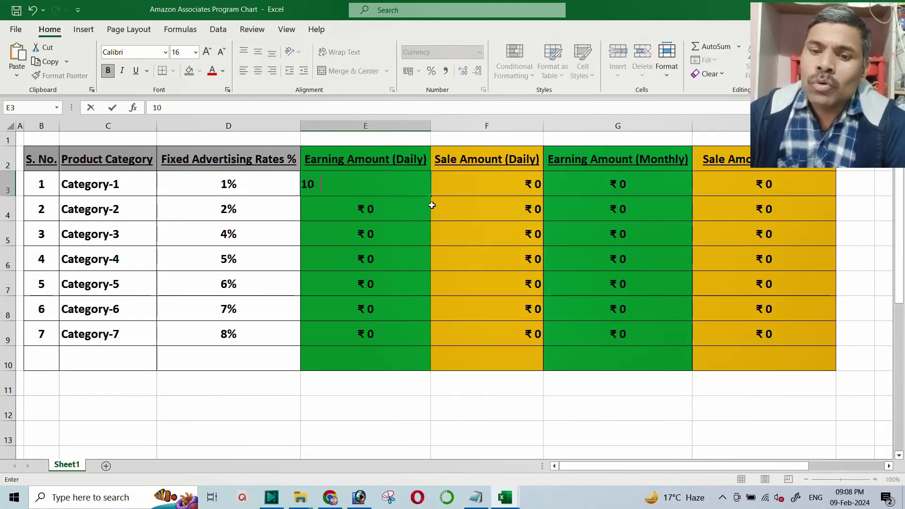
{"action": "key", "text": "Return"}
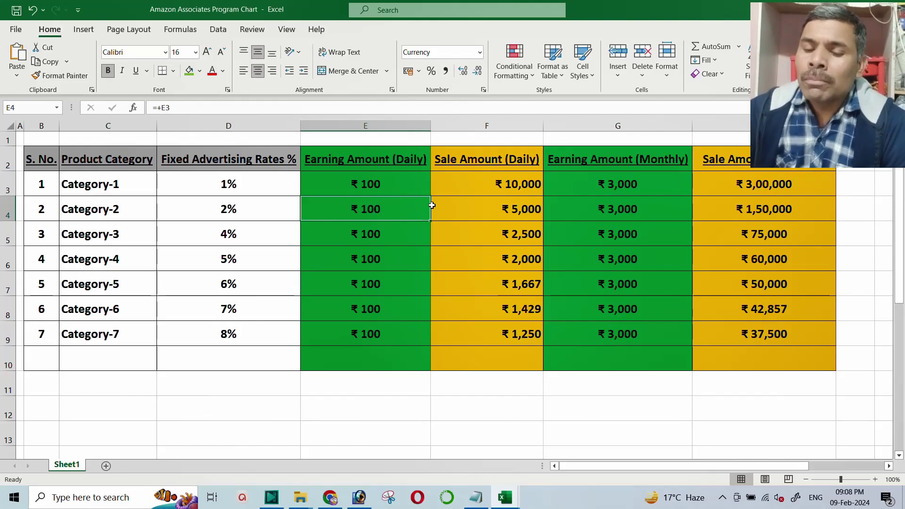
Review the daily earnings for all categories and compare Category-1's advertising rate with the daily sale amount it requires
{"action": "left_click", "coordinate": [376, 184]}
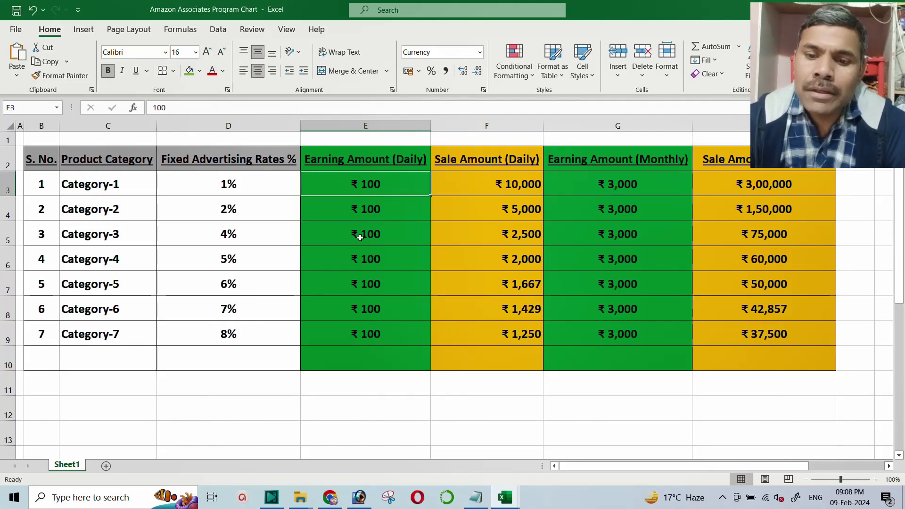
{"action": "left_click_drag", "start_coordinate": [339, 199], "coordinate": [369, 315]}
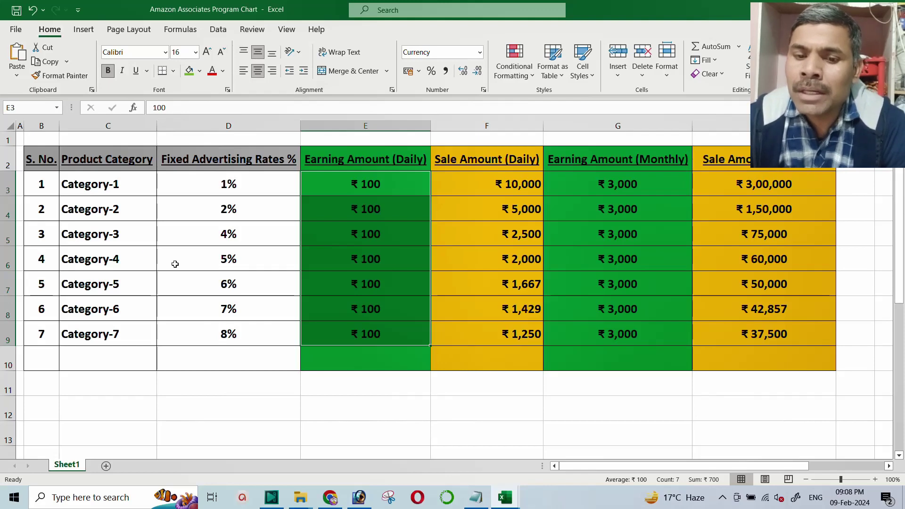
{"action": "left_click", "coordinate": [239, 186]}
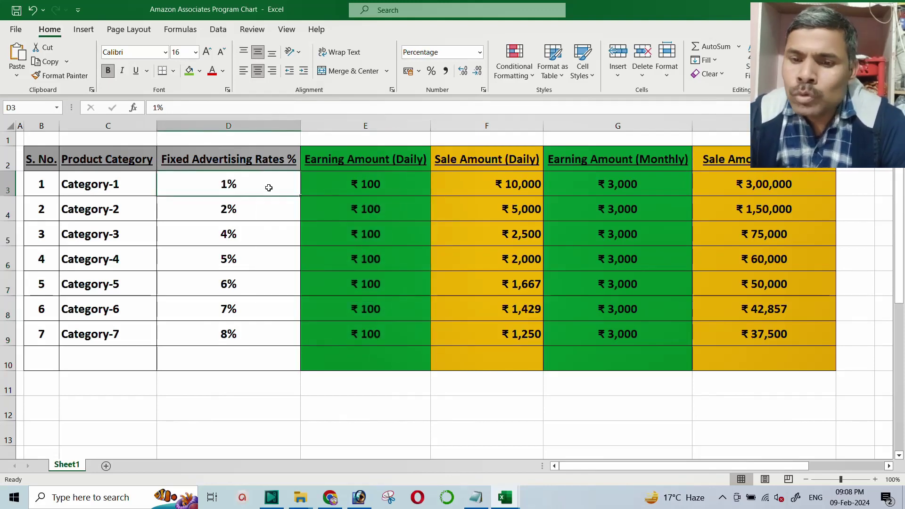
{"action": "left_click", "coordinate": [375, 184]}
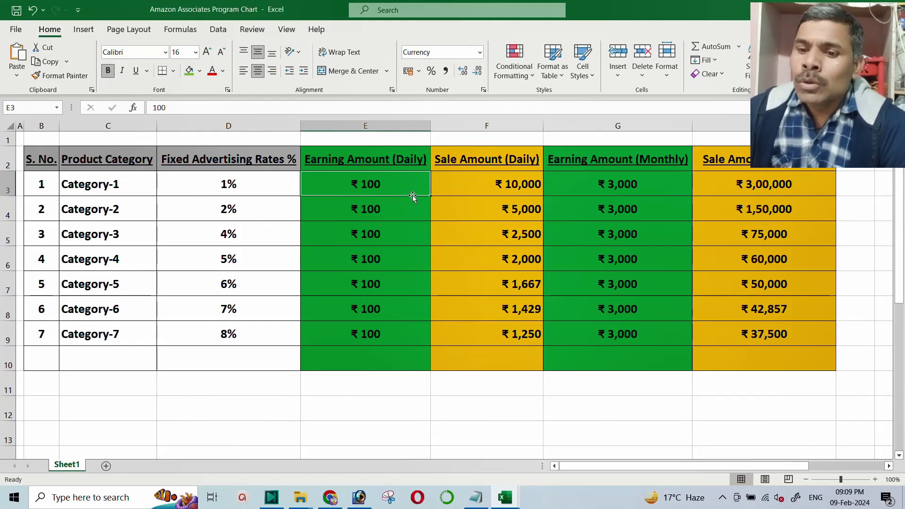
{"action": "left_click", "coordinate": [488, 194]}
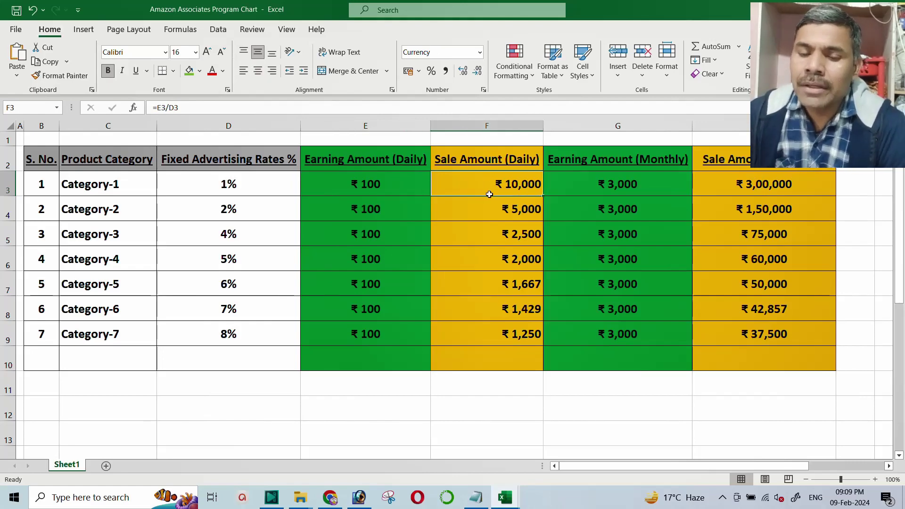
{"action": "left_click", "coordinate": [268, 185]}
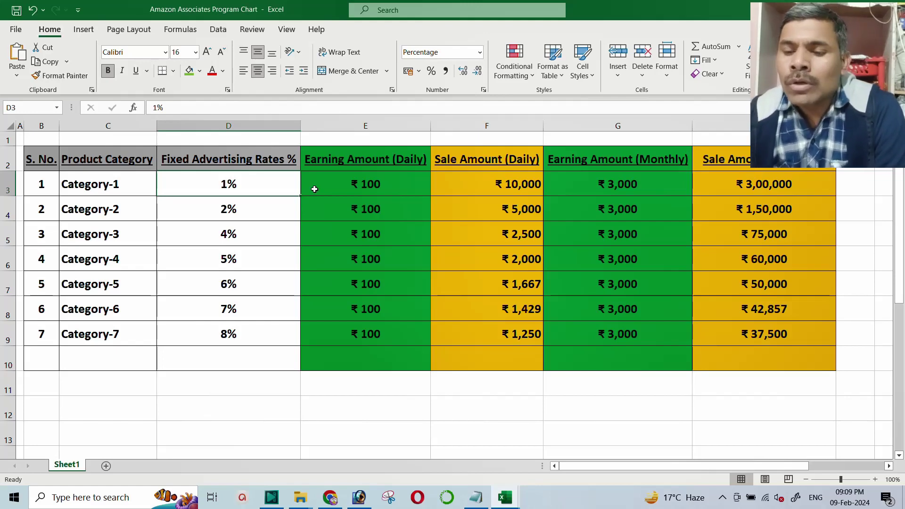
{"action": "left_click", "coordinate": [512, 187]}
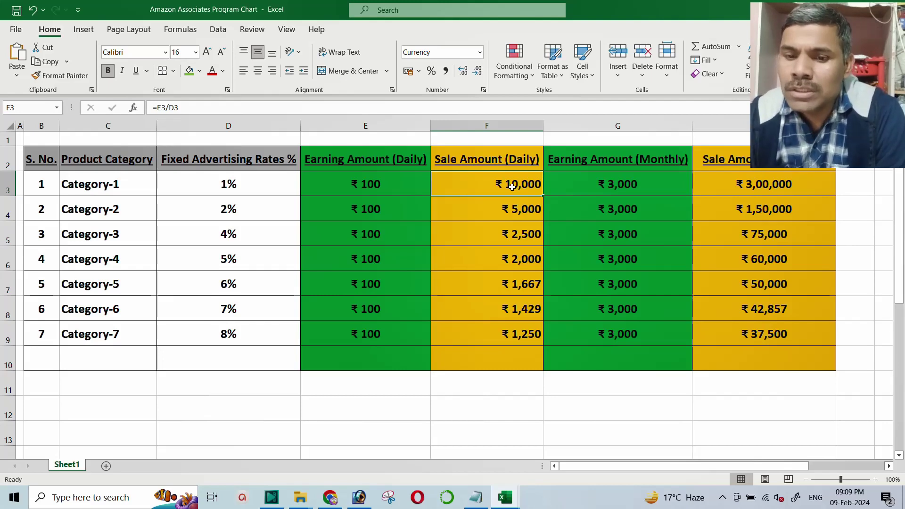
Compare the advertising rates with the required daily sale amounts for Category-2 through Category-7, finishing with the whole daily sale range F3:F9
{"action": "left_click", "coordinate": [247, 212]}
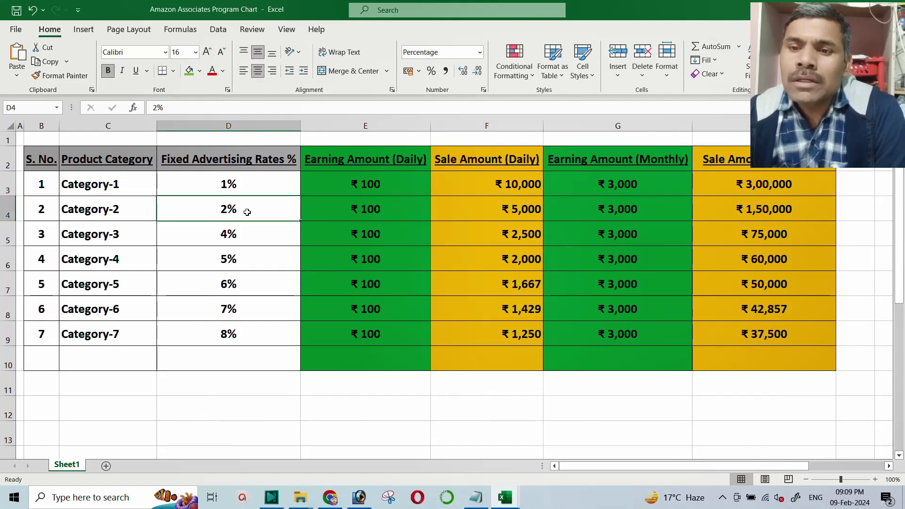
{"action": "left_click", "coordinate": [512, 209]}
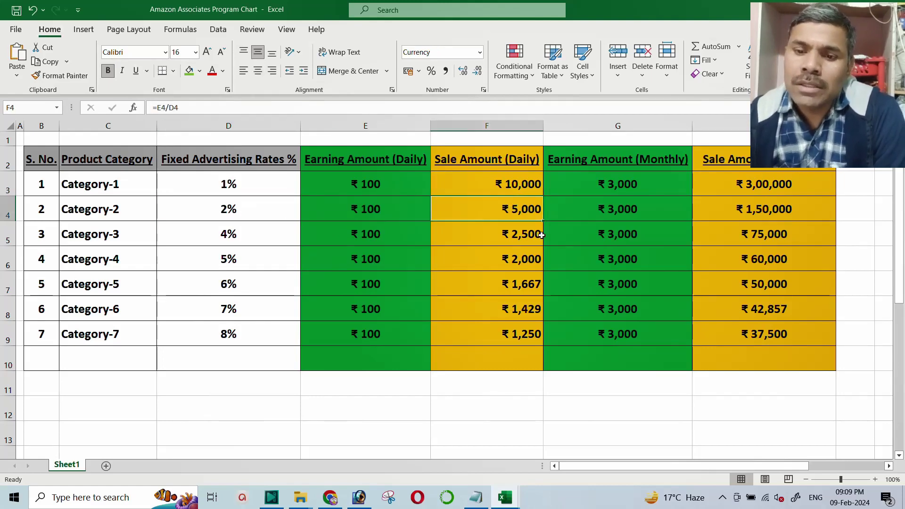
{"action": "left_click", "coordinate": [377, 209]}
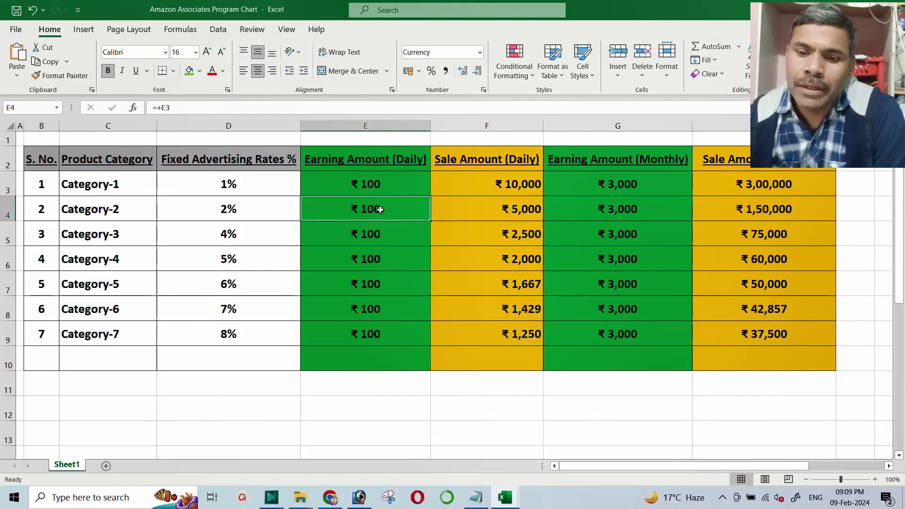
{"action": "left_click", "coordinate": [253, 238]}
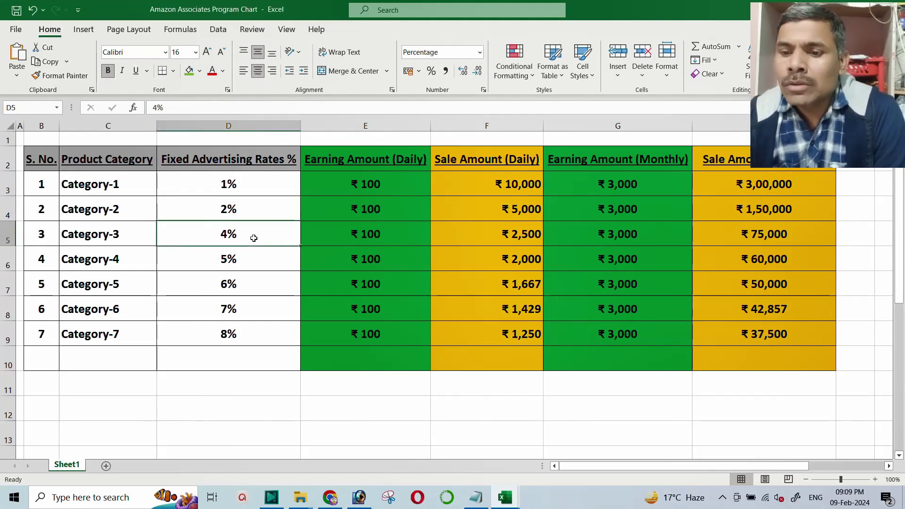
{"action": "left_click", "coordinate": [484, 236]}
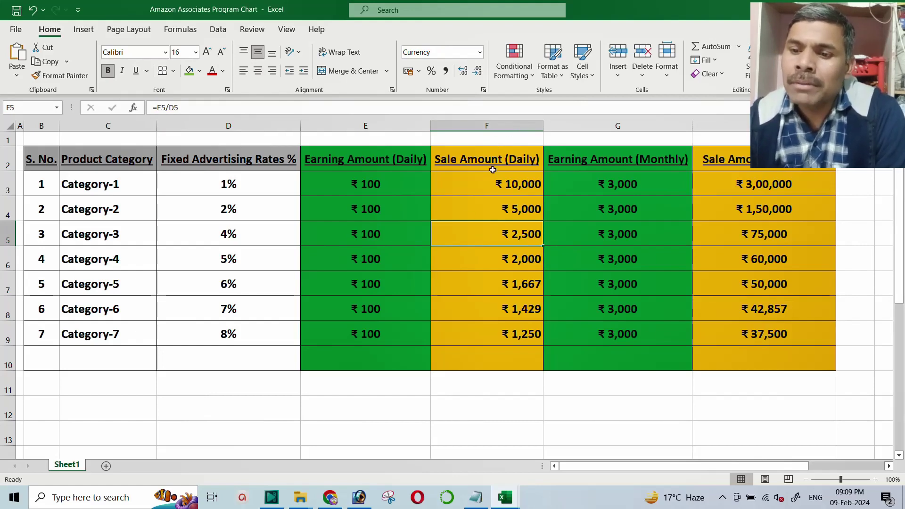
{"action": "left_click", "coordinate": [252, 256]}
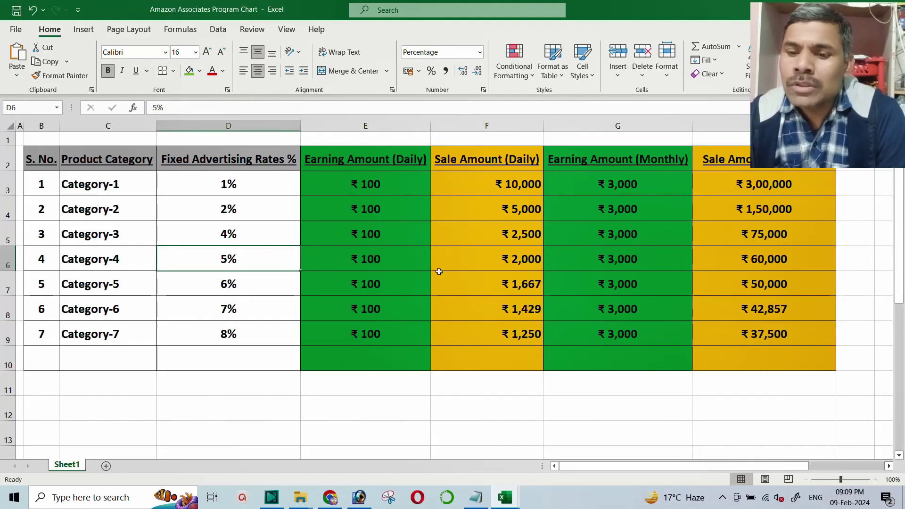
{"action": "left_click", "coordinate": [495, 261]}
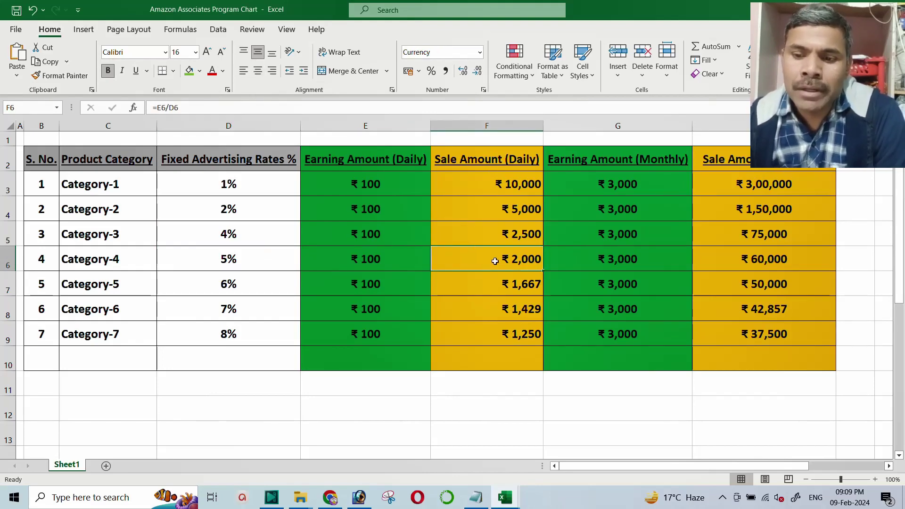
{"action": "left_click", "coordinate": [231, 285]}
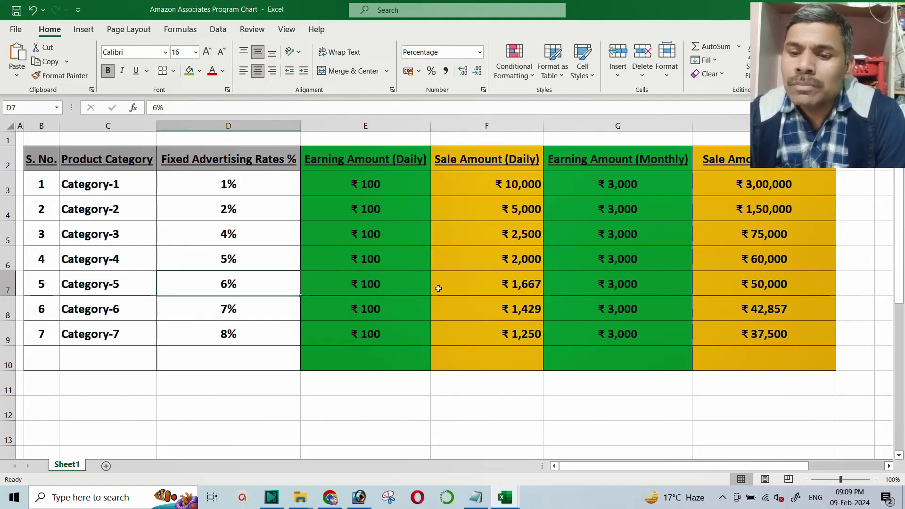
{"action": "left_click", "coordinate": [501, 285]}
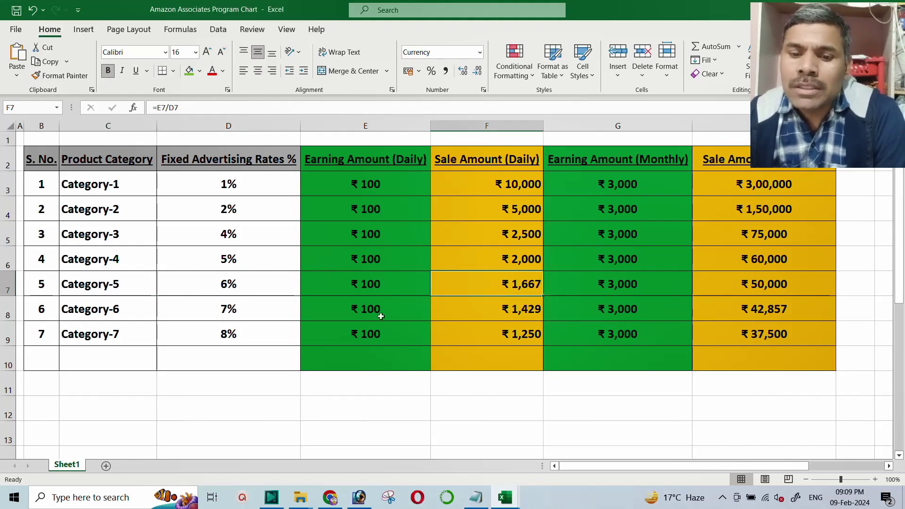
{"action": "left_click", "coordinate": [499, 311]}
{"action": "left_click", "coordinate": [238, 339]}
{"action": "left_click", "coordinate": [501, 338]}
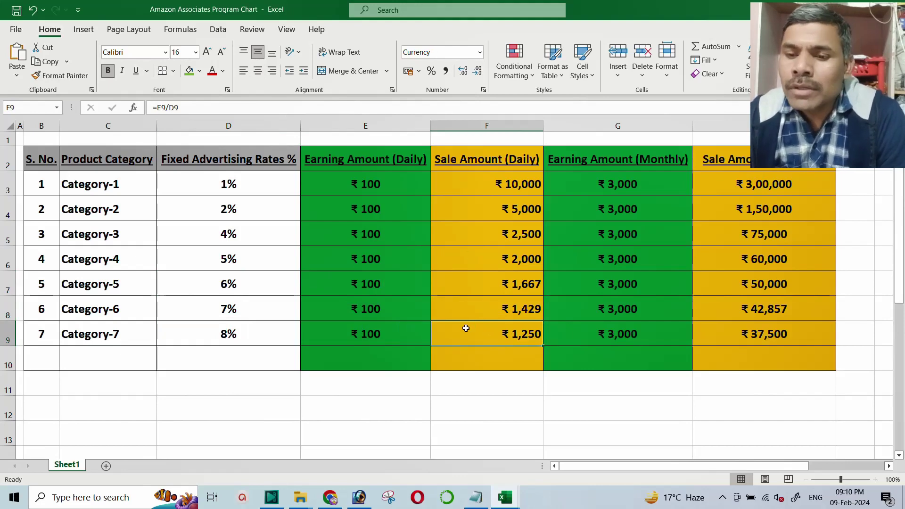
{"action": "left_click_drag", "start_coordinate": [459, 182], "coordinate": [484, 333]}
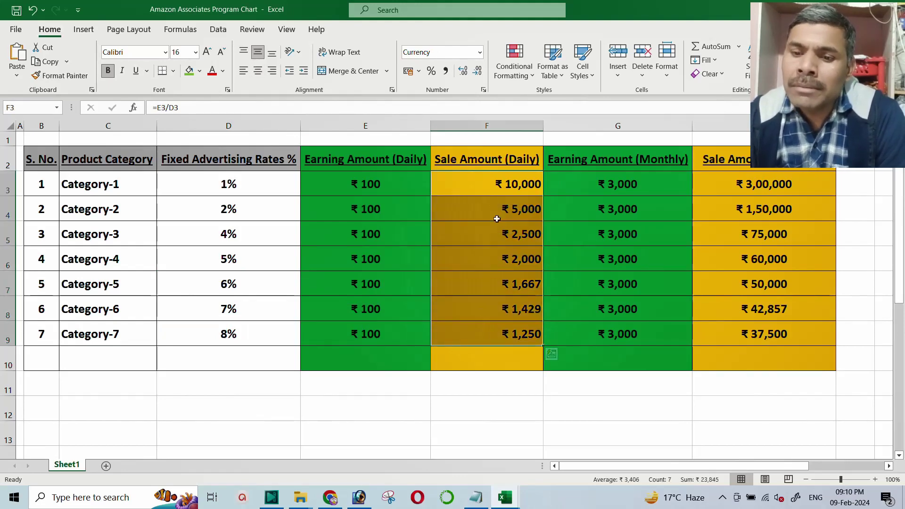
Review Category-1's daily earning, monthly earning and monthly sale amounts, finishing with its whole row range D3:H3
{"action": "left_click", "coordinate": [394, 183]}
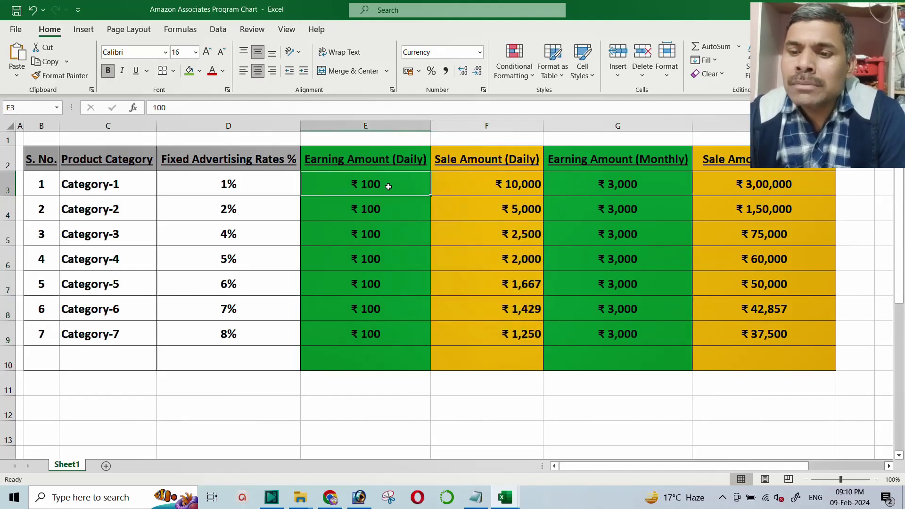
{"action": "left_click", "coordinate": [609, 184]}
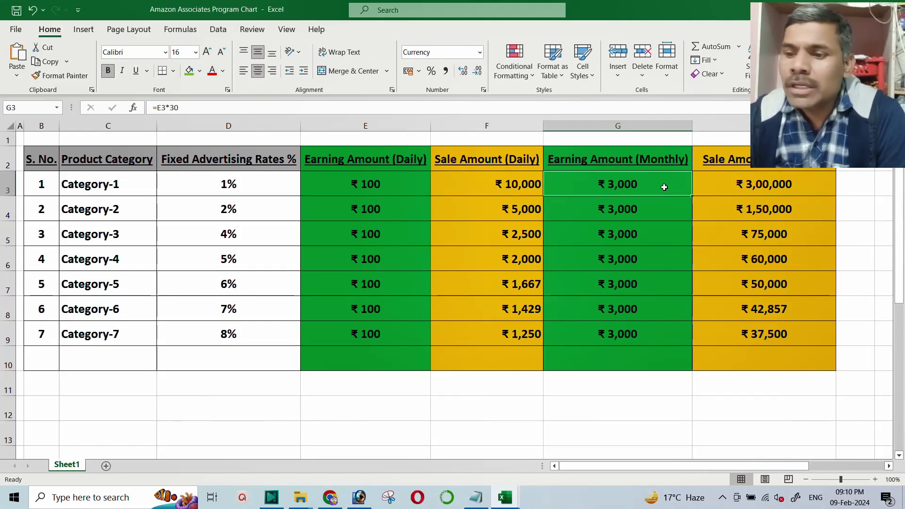
{"action": "left_click", "coordinate": [736, 187]}
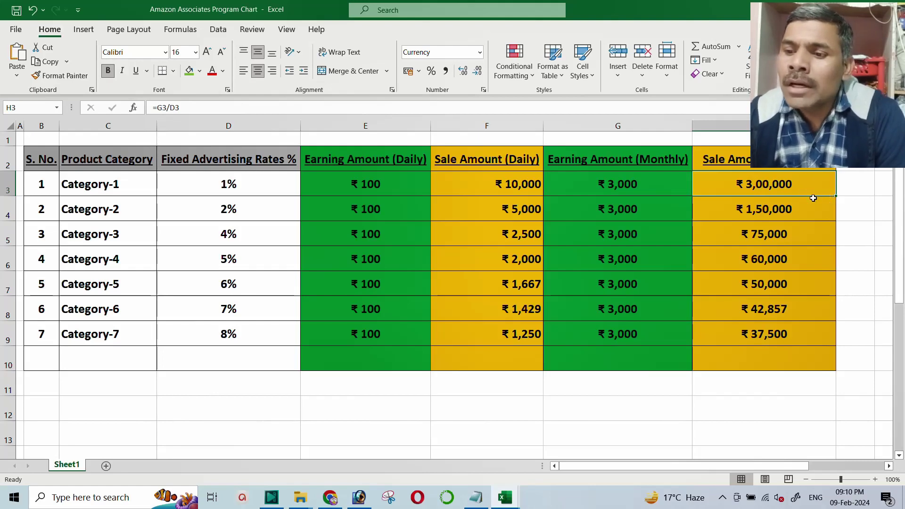
{"action": "left_click", "coordinate": [642, 185]}
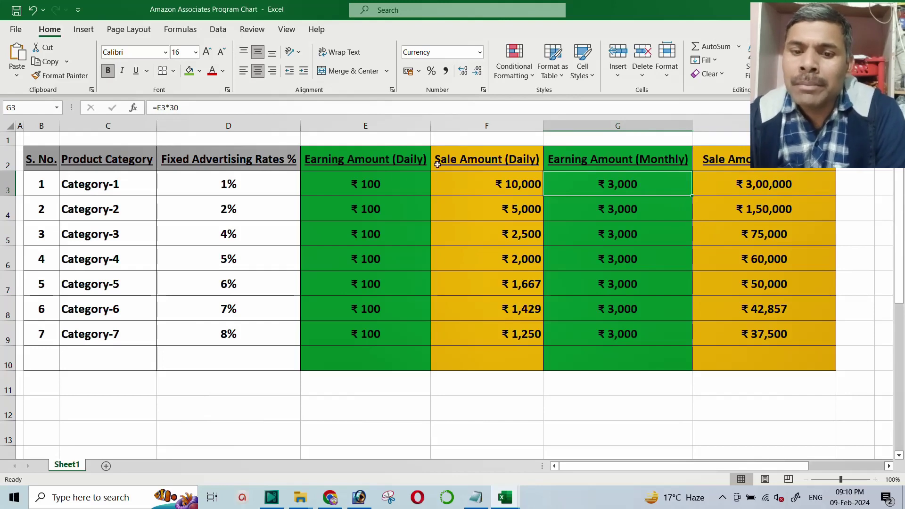
{"action": "left_click_drag", "start_coordinate": [199, 192], "coordinate": [798, 187]}
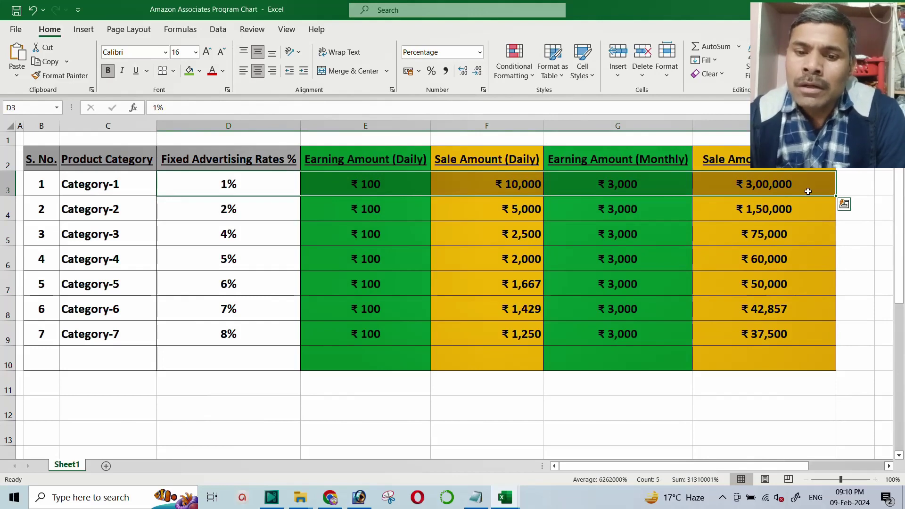
Compare the advertising rates with the required monthly sale amounts for Category-2 through Category-7
{"action": "left_click", "coordinate": [758, 212]}
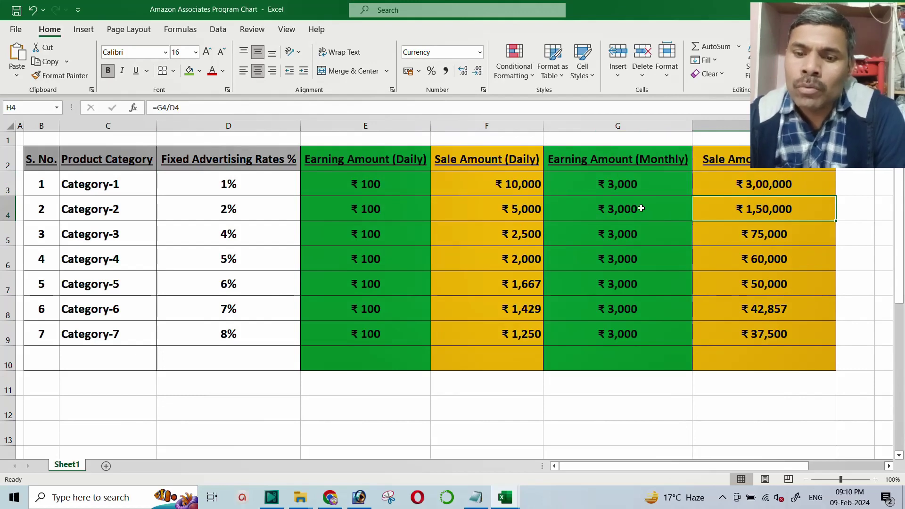
{"action": "left_click", "coordinate": [762, 235]}
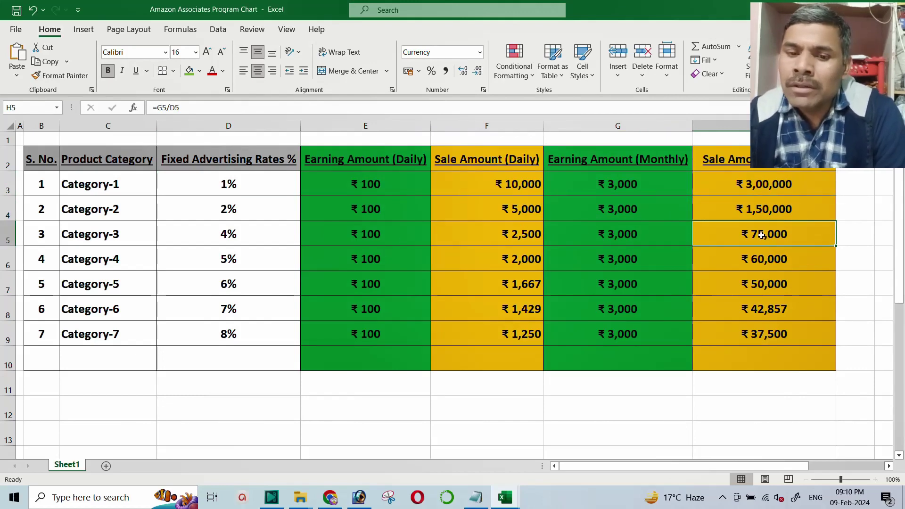
{"action": "left_click", "coordinate": [241, 265]}
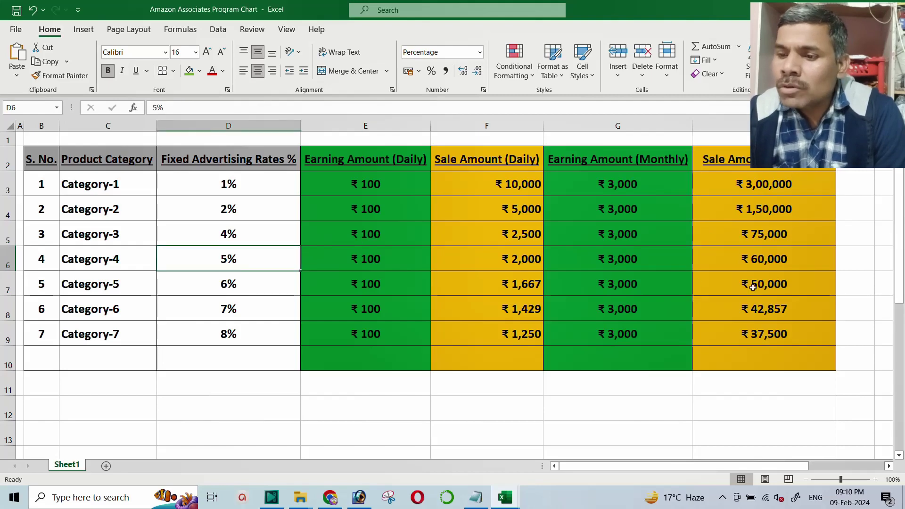
{"action": "left_click", "coordinate": [768, 262]}
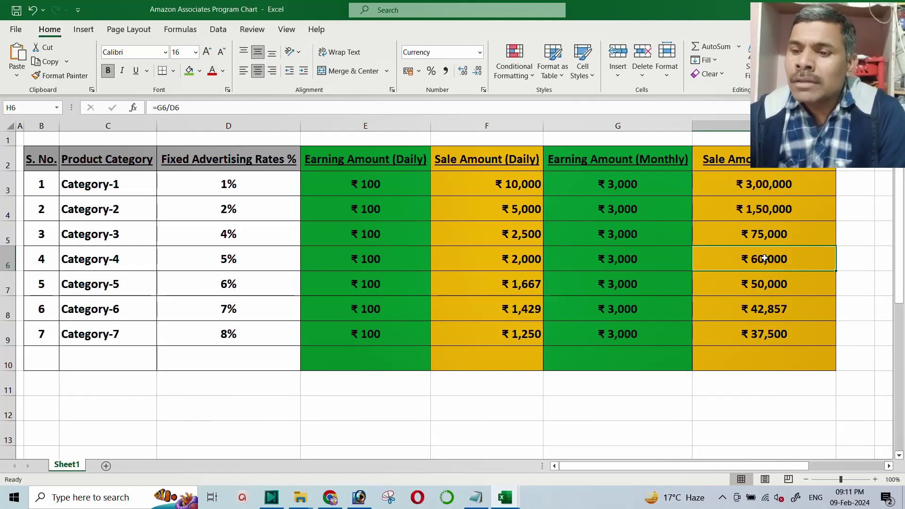
{"action": "left_click", "coordinate": [629, 259]}
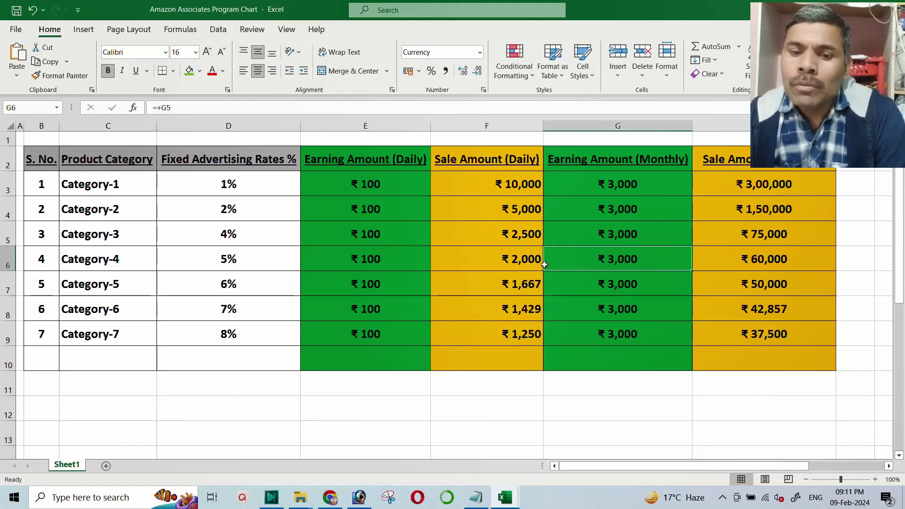
{"action": "left_click", "coordinate": [789, 291]}
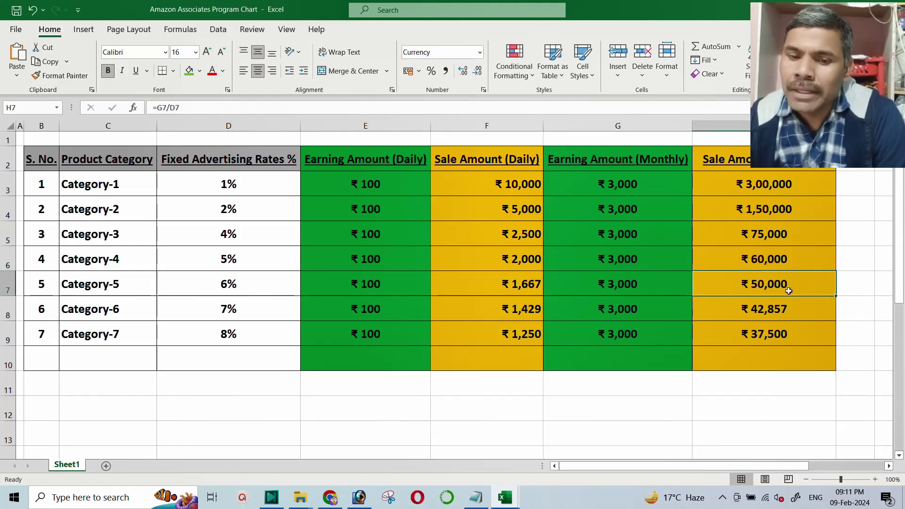
{"action": "left_click", "coordinate": [239, 306]}
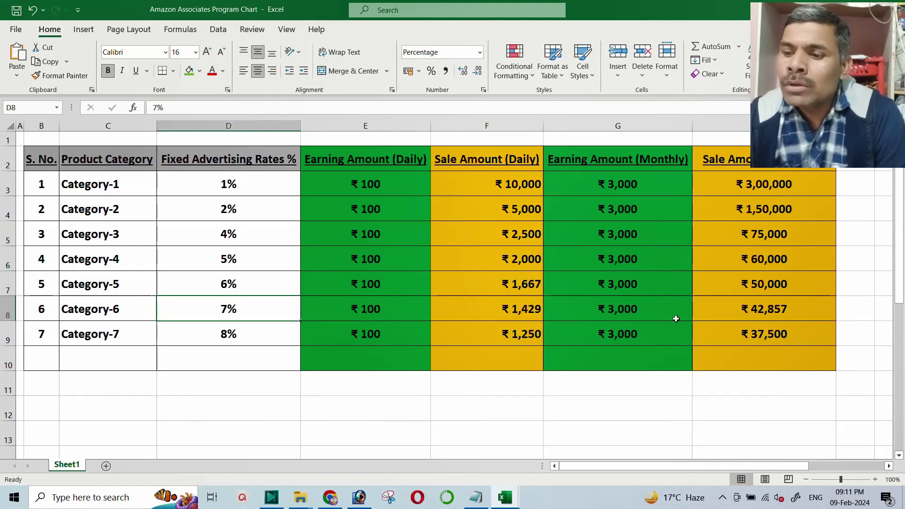
{"action": "left_click", "coordinate": [783, 309]}
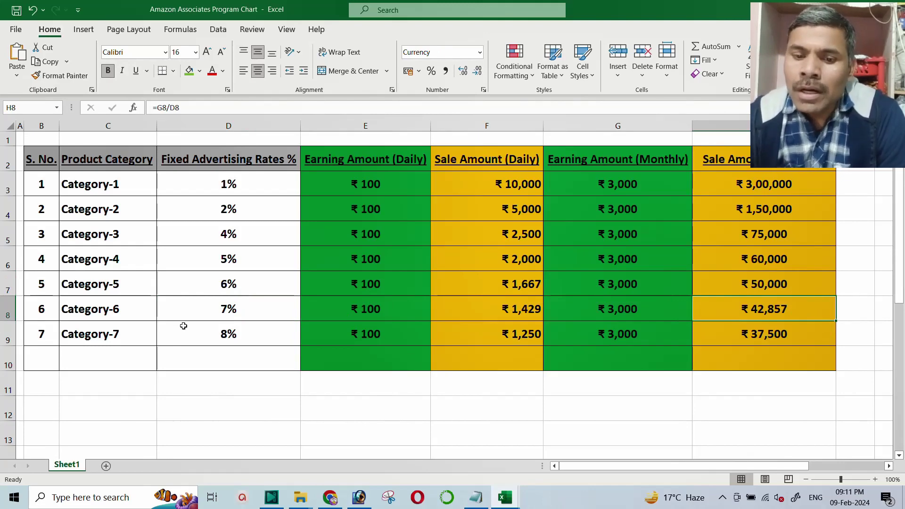
{"action": "left_click", "coordinate": [230, 332]}
{"action": "left_click", "coordinate": [772, 335]}
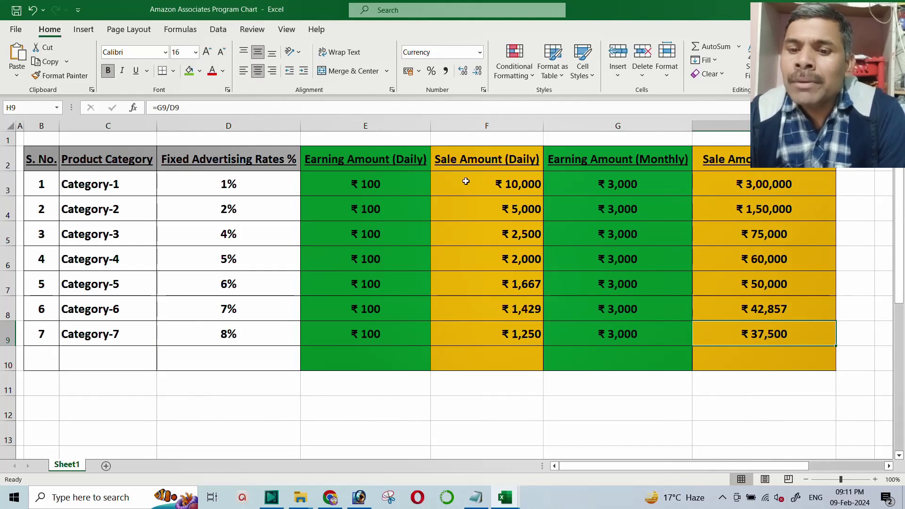
Reset Category-1's daily earning amount in cell E3 to 0
{"action": "left_click", "coordinate": [393, 182]}
{"action": "key", "text": "F2"}
{"action": "key", "text": "BackSpace"}
{"action": "key", "text": "BackSpace"}
{"action": "key", "text": "BackSpace"}
{"action": "type", "text": "0"}
{"action": "key", "text": "Return"}
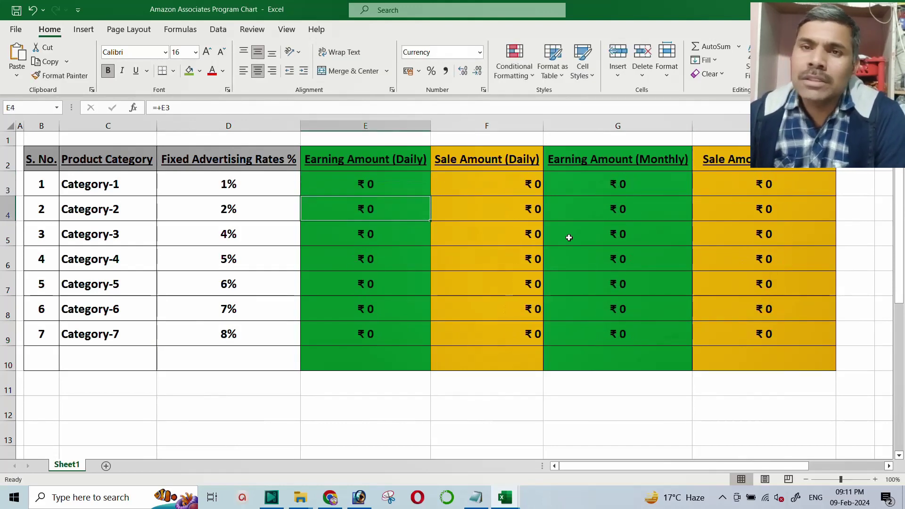
Set Category-1's daily earning amount in cell E3 to 3500
{"action": "key", "text": "Up"}
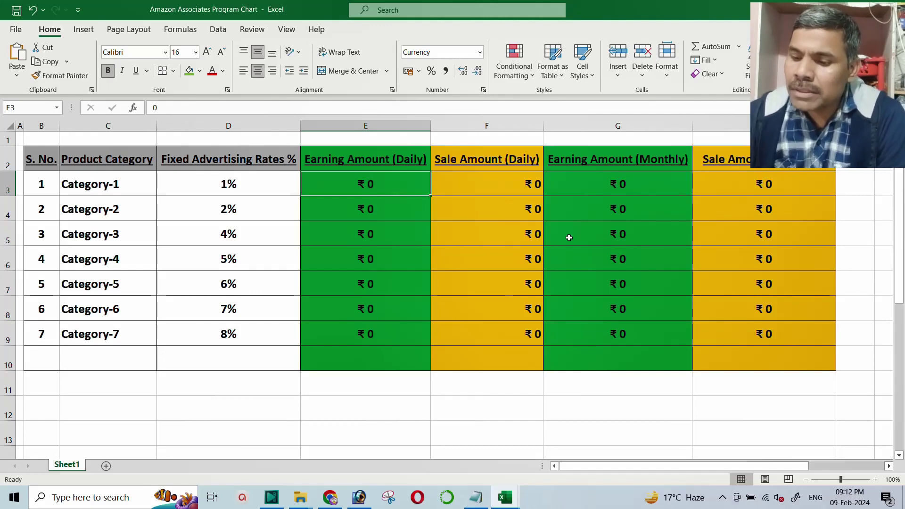
{"action": "type", "text": "3500"}
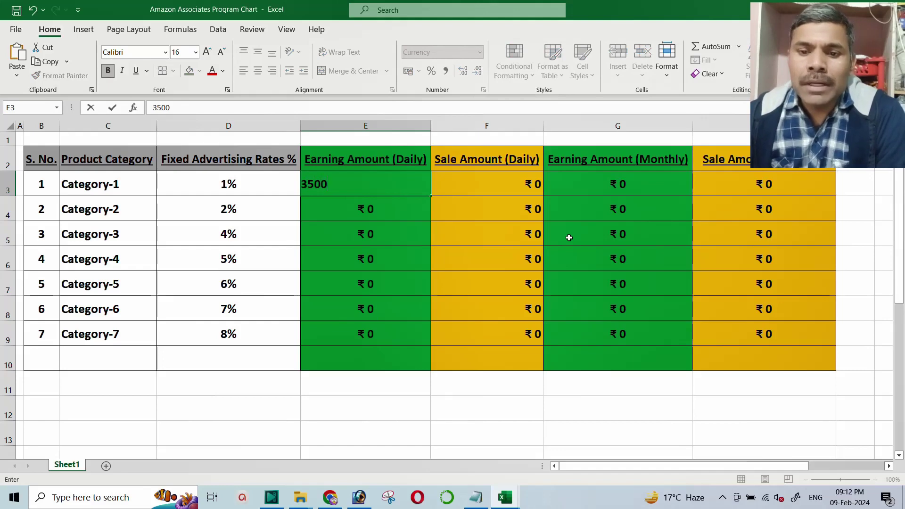
{"action": "key", "text": "Return"}
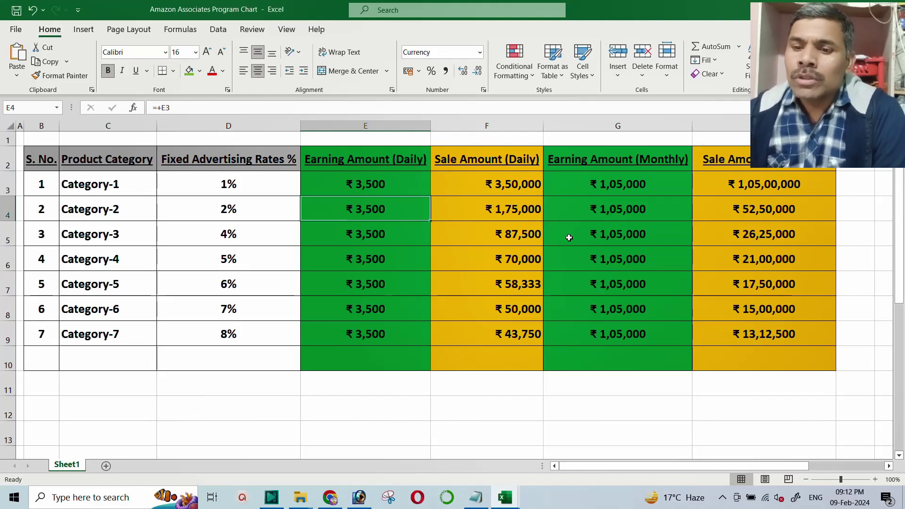
Examine Category-1's daily and monthly earning and sale amounts for the new target, finishing with its whole row B3:H3
{"action": "left_click", "coordinate": [479, 188]}
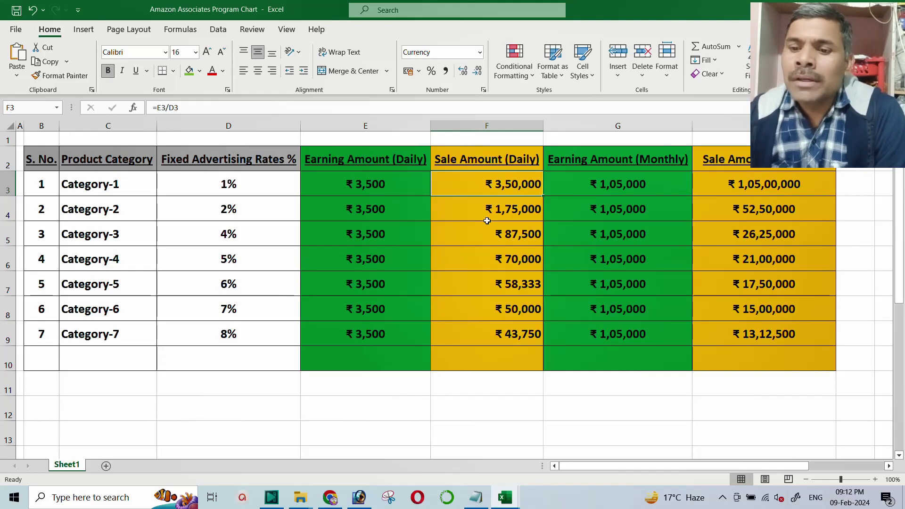
{"action": "left_click", "coordinate": [420, 188]}
{"action": "left_click", "coordinate": [487, 192]}
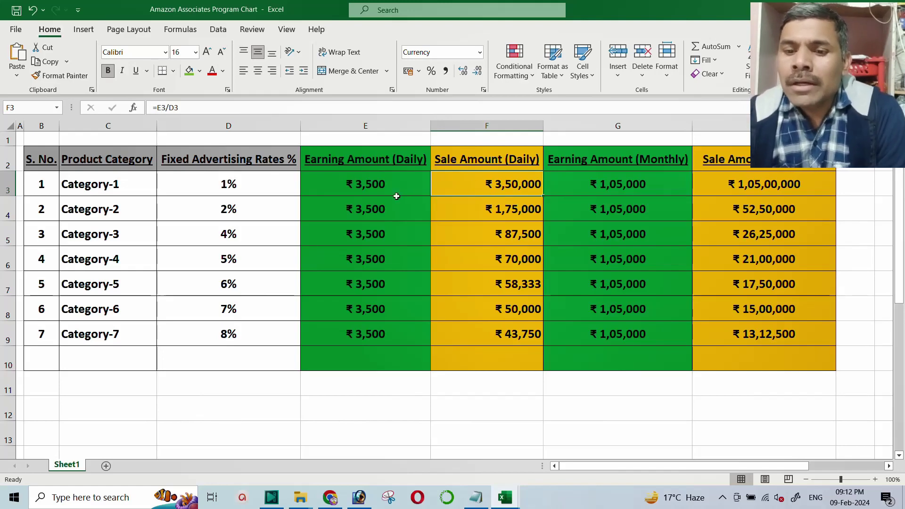
{"action": "left_click", "coordinate": [381, 187]}
{"action": "left_click", "coordinate": [608, 184]}
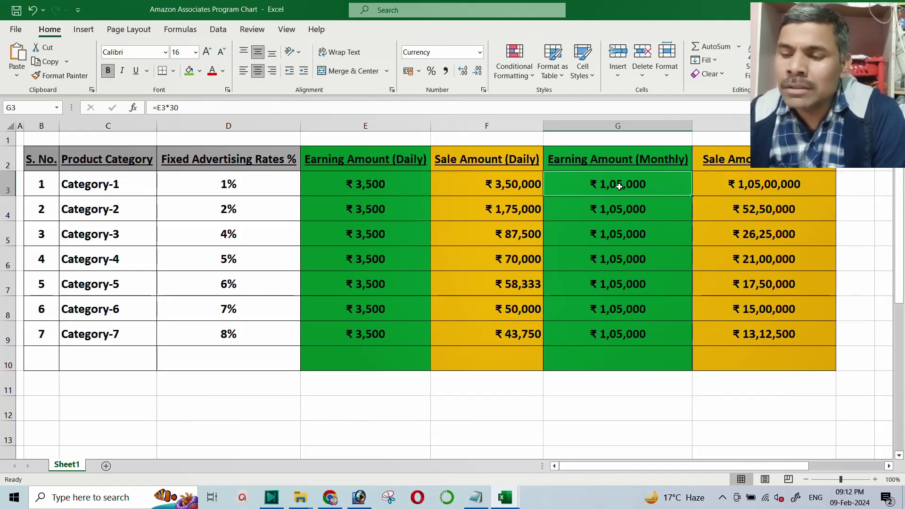
{"action": "left_click", "coordinate": [740, 187]}
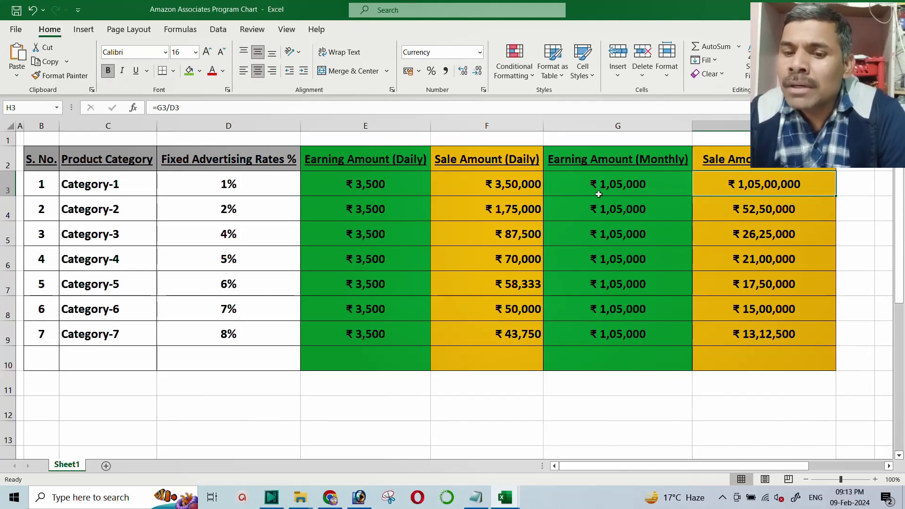
{"action": "left_click_drag", "start_coordinate": [332, 189], "coordinate": [723, 193]}
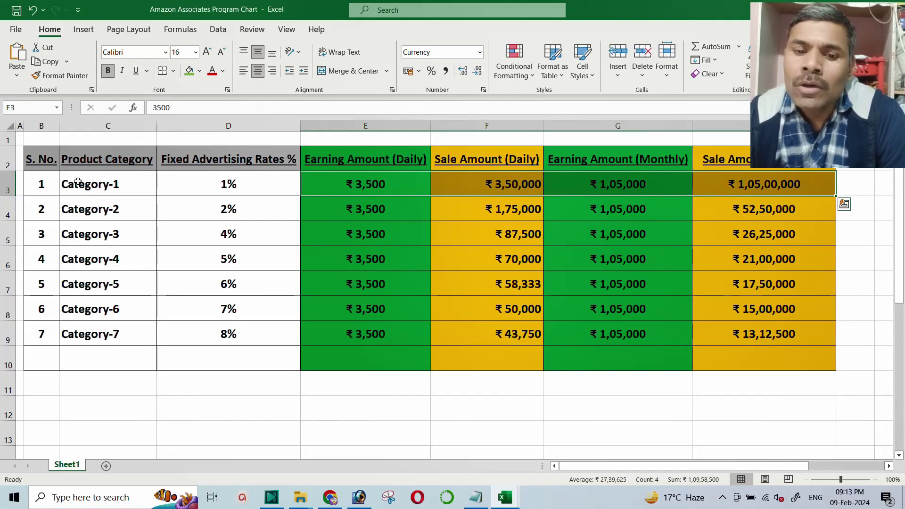
{"action": "left_click_drag", "start_coordinate": [46, 187], "coordinate": [779, 187]}
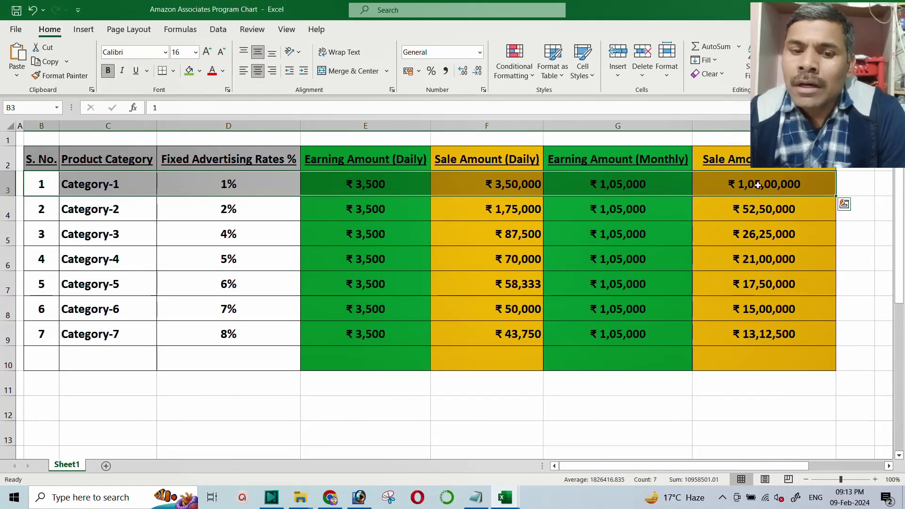
Review the rates, earnings and required sale amounts across the Category-2 and Category-3 rows
{"action": "left_click", "coordinate": [717, 212]}
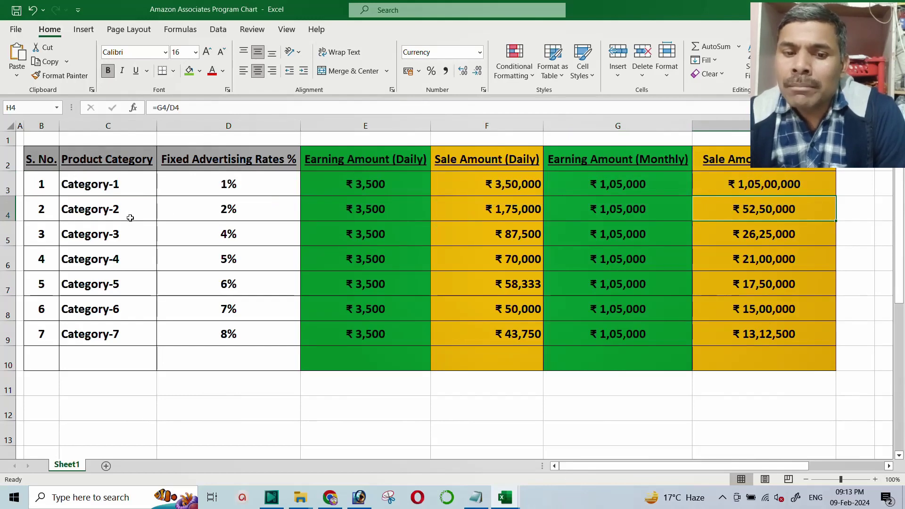
{"action": "left_click_drag", "start_coordinate": [47, 207], "coordinate": [735, 207]}
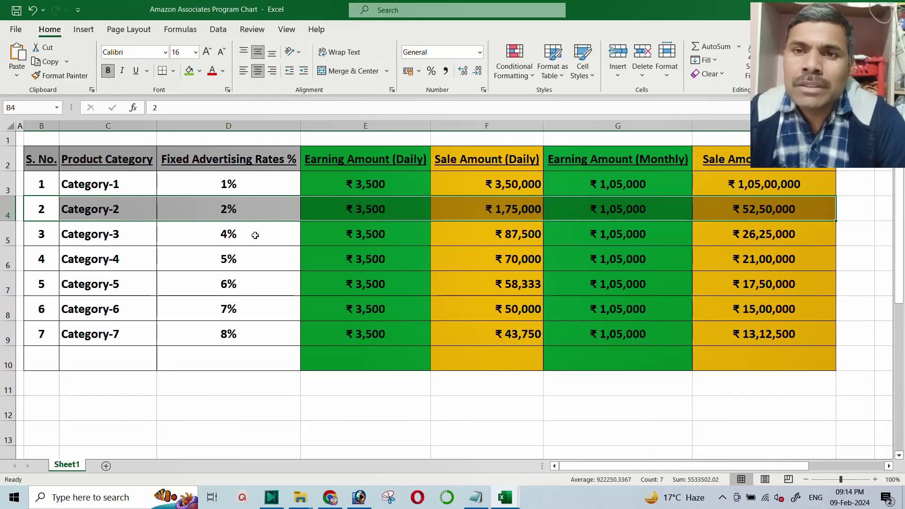
{"action": "left_click_drag", "start_coordinate": [215, 239], "coordinate": [737, 239]}
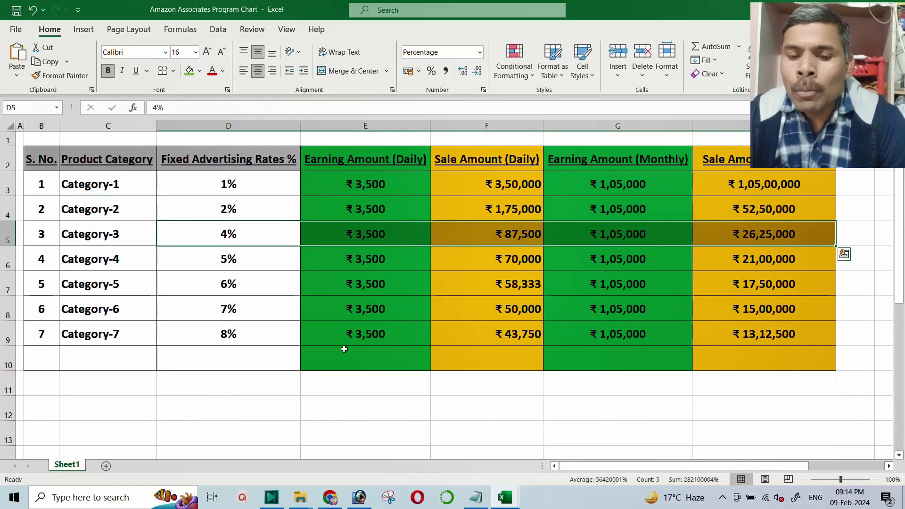
Examine Category-7's advertising rate, daily earning, daily sale and monthly sale amounts, and compare its row with Category-1's row
{"action": "left_click", "coordinate": [216, 337]}
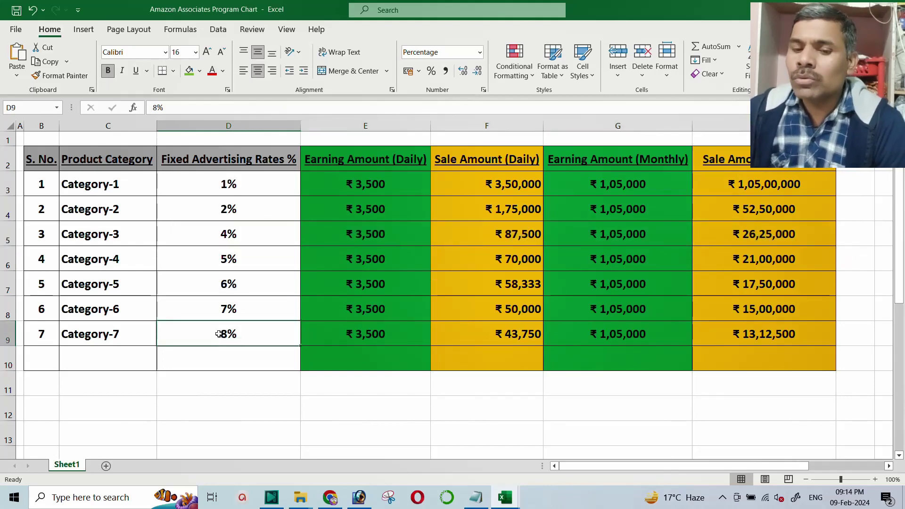
{"action": "left_click", "coordinate": [350, 335]}
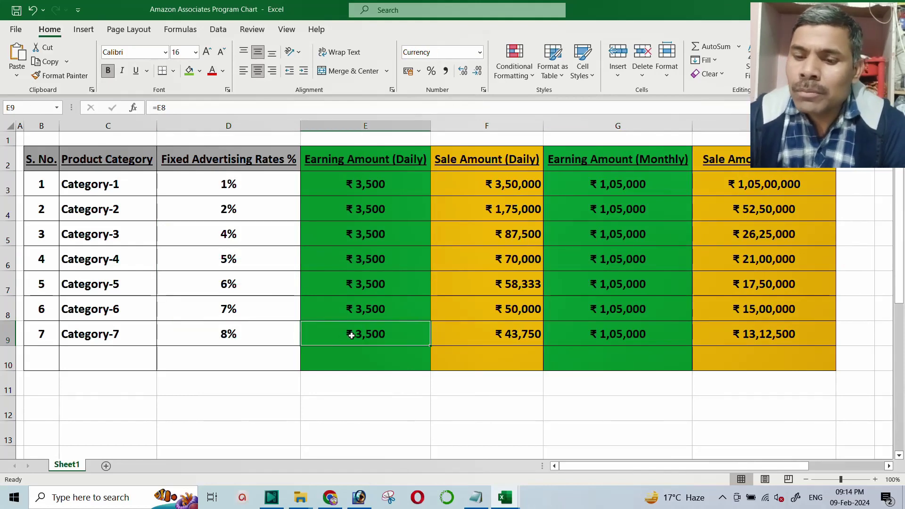
{"action": "left_click", "coordinate": [485, 344]}
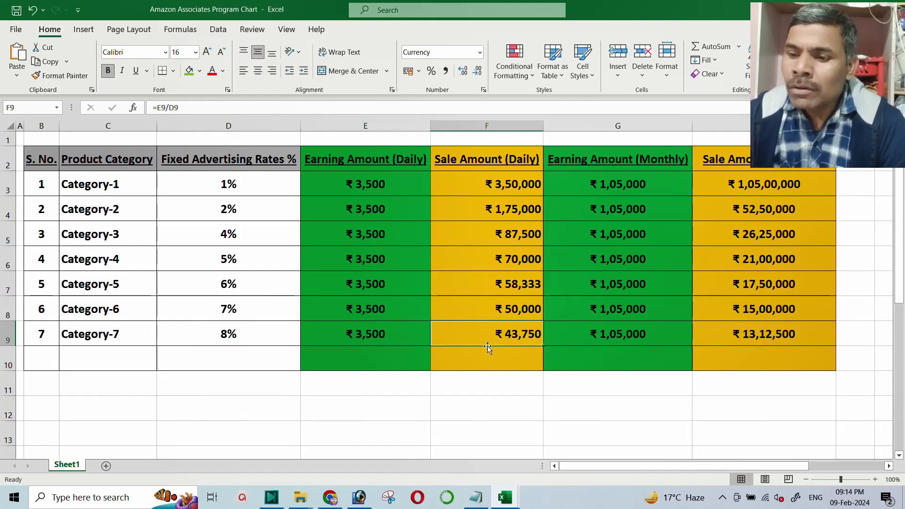
{"action": "left_click", "coordinate": [738, 336]}
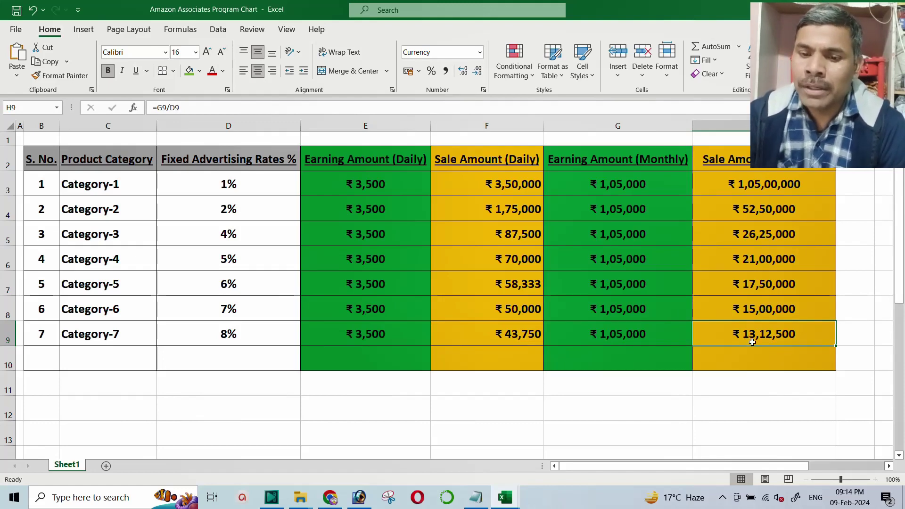
{"action": "left_click_drag", "start_coordinate": [43, 336], "coordinate": [821, 352]}
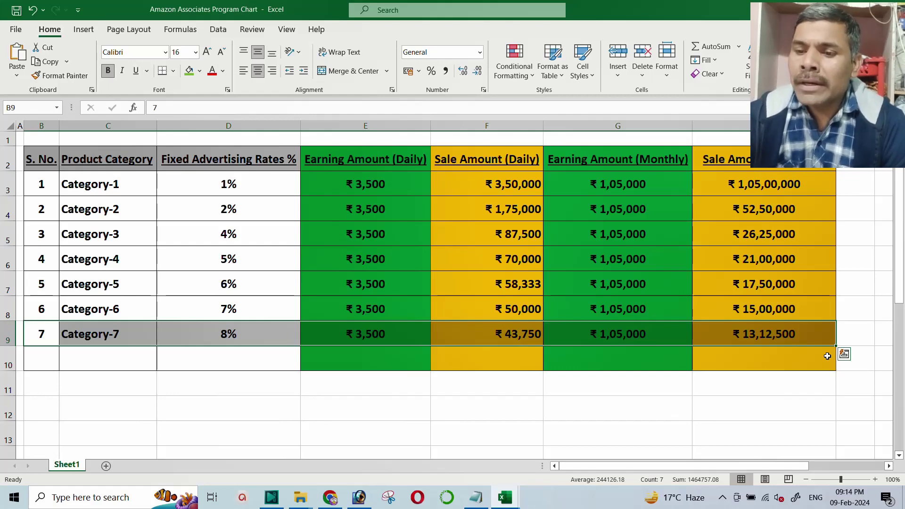
{"action": "left_click", "coordinate": [723, 189]}
{"action": "left_click_drag", "start_coordinate": [212, 184], "coordinate": [739, 184]}
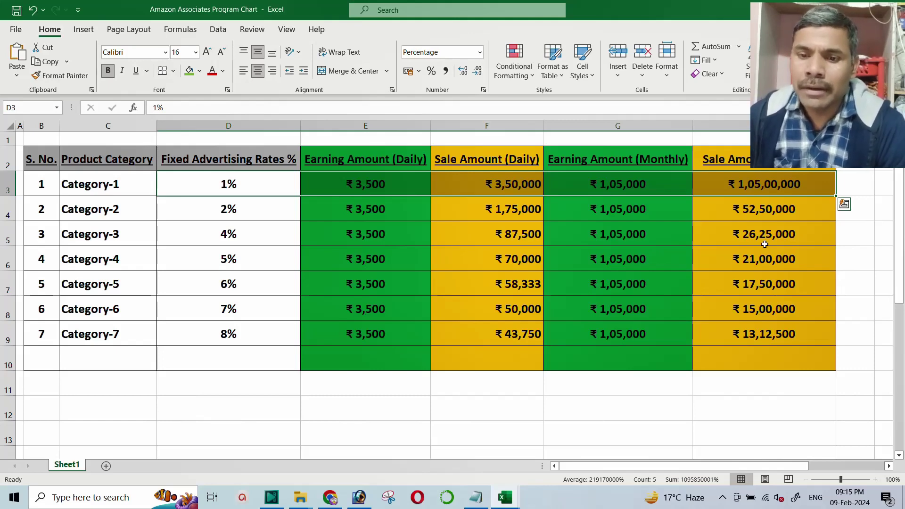
Set Category-1's daily earning amount in cell E3 to 2000
{"action": "left_click", "coordinate": [391, 189]}
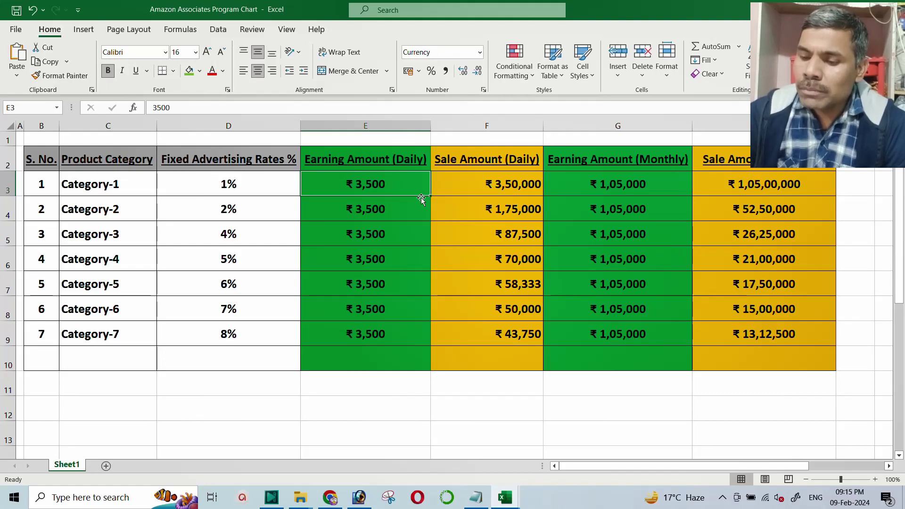
{"action": "type", "text": "2000"}
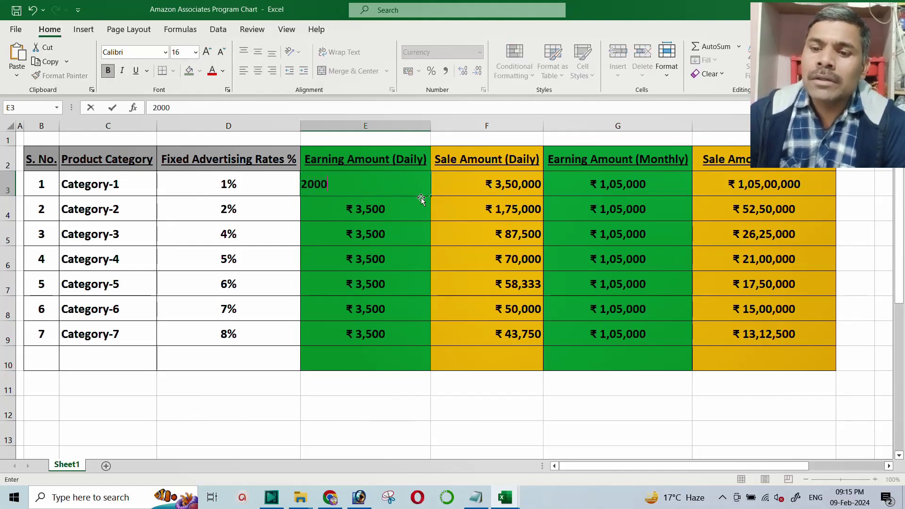
{"action": "key", "text": "Return"}
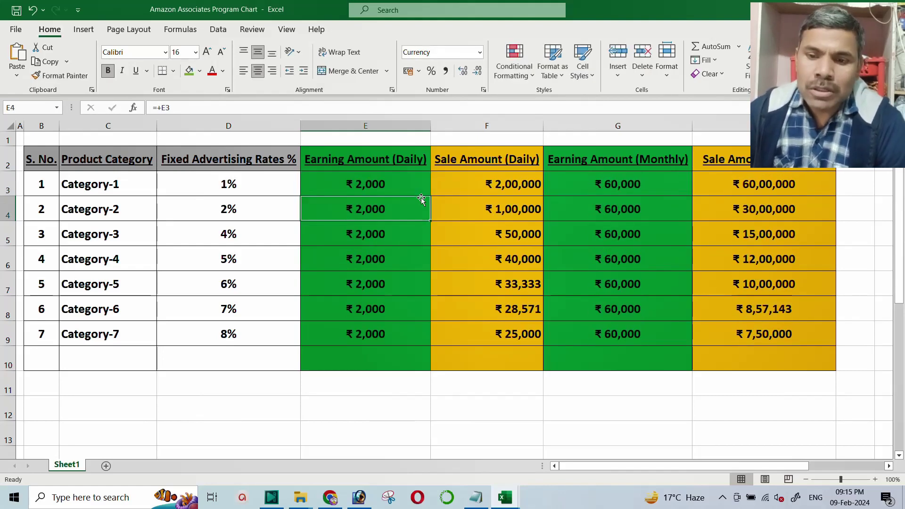
Set Category-1's daily earning amount in cell E3 to 1500
{"action": "key", "text": "Up"}
{"action": "type", "text": "1500"}
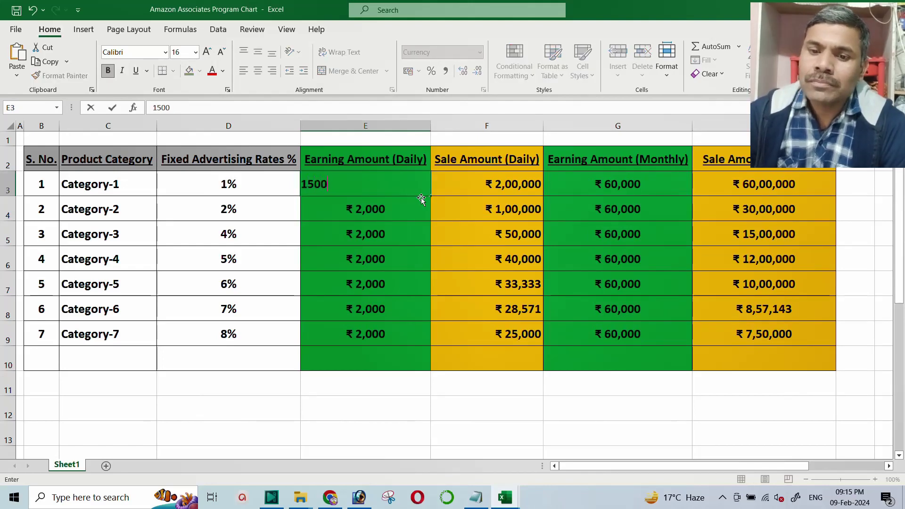
{"action": "key", "text": "Return"}
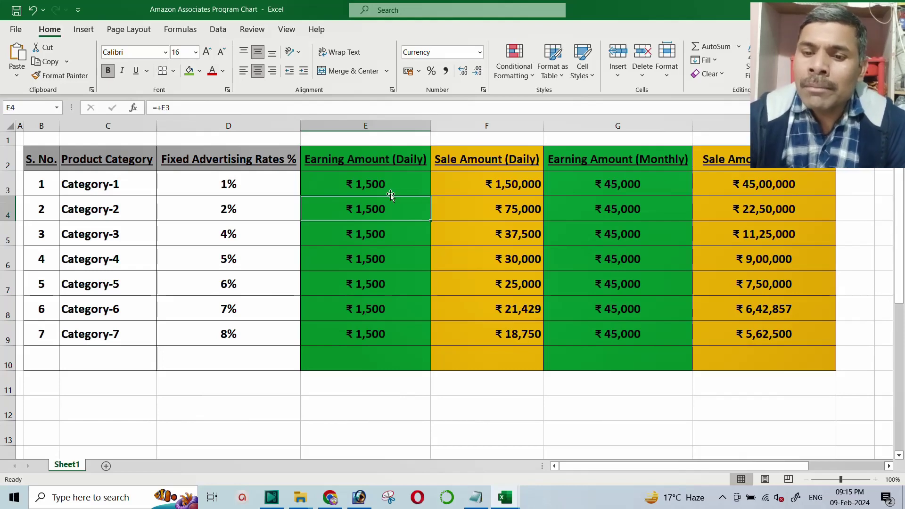
Examine Category-1's daily and monthly earnings and monthly sale amount, the Category-2 and Category-3 monthly sales, and Category-3's row D5:H5
{"action": "left_click", "coordinate": [368, 186]}
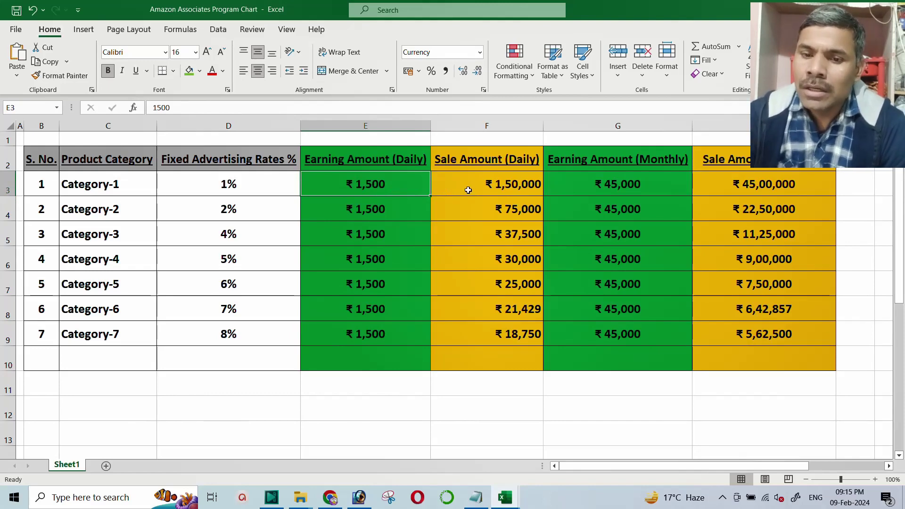
{"action": "left_click", "coordinate": [639, 183]}
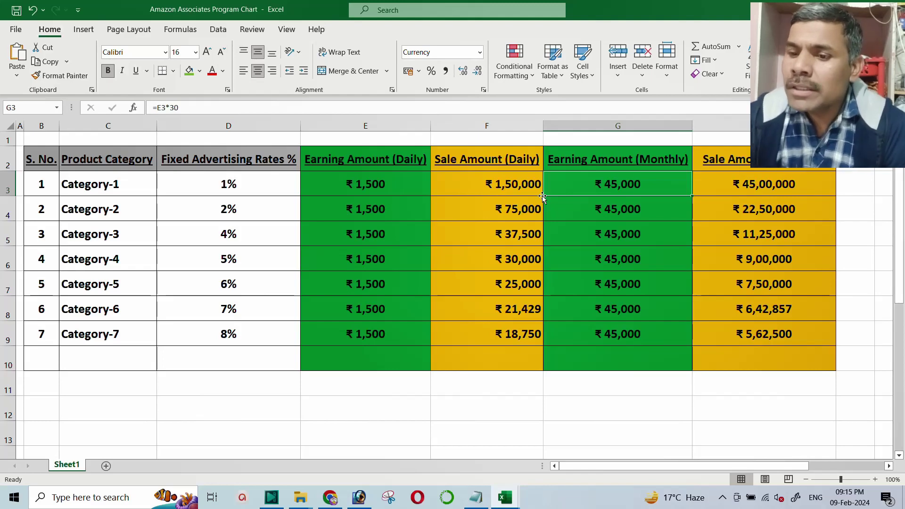
{"action": "left_click", "coordinate": [723, 183]}
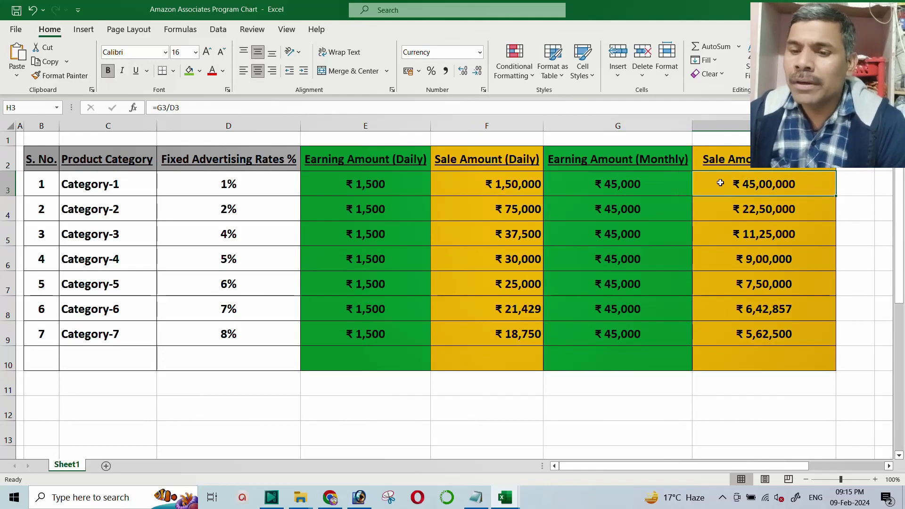
{"action": "left_click", "coordinate": [740, 213]}
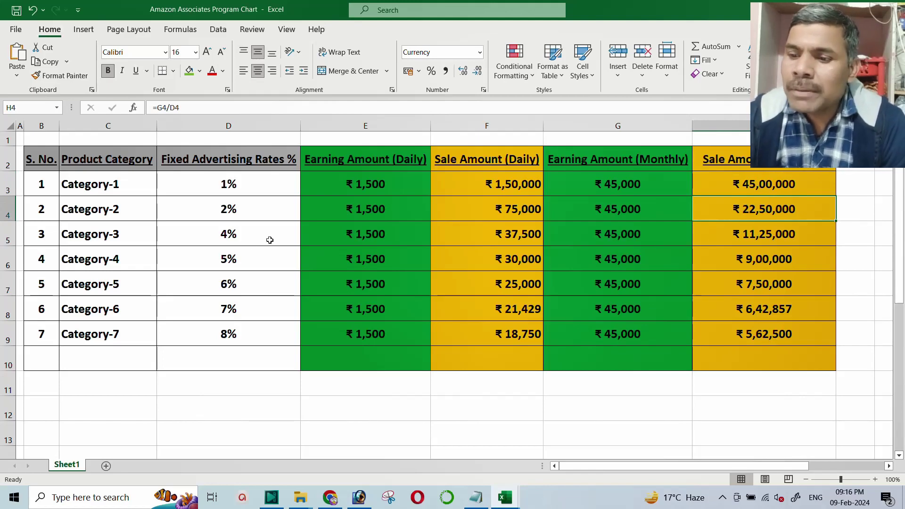
{"action": "left_click", "coordinate": [700, 241]}
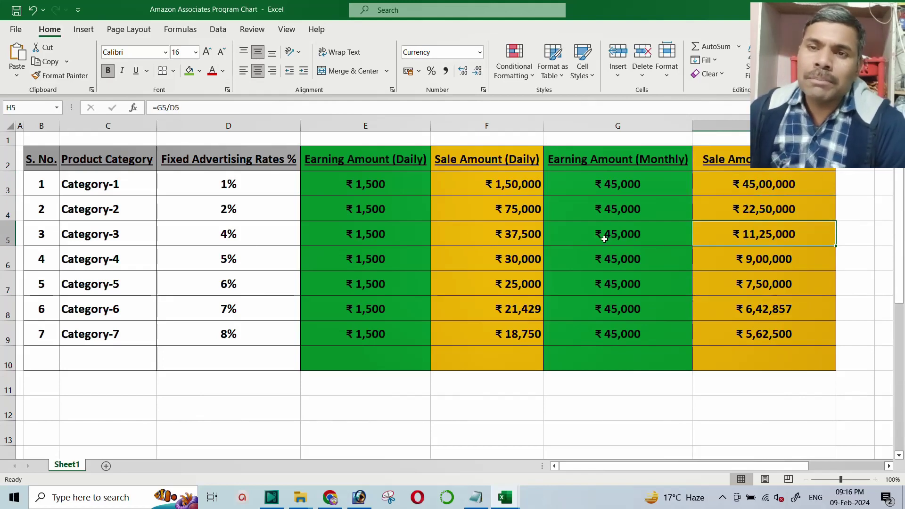
{"action": "left_click_drag", "start_coordinate": [185, 239], "coordinate": [711, 237]}
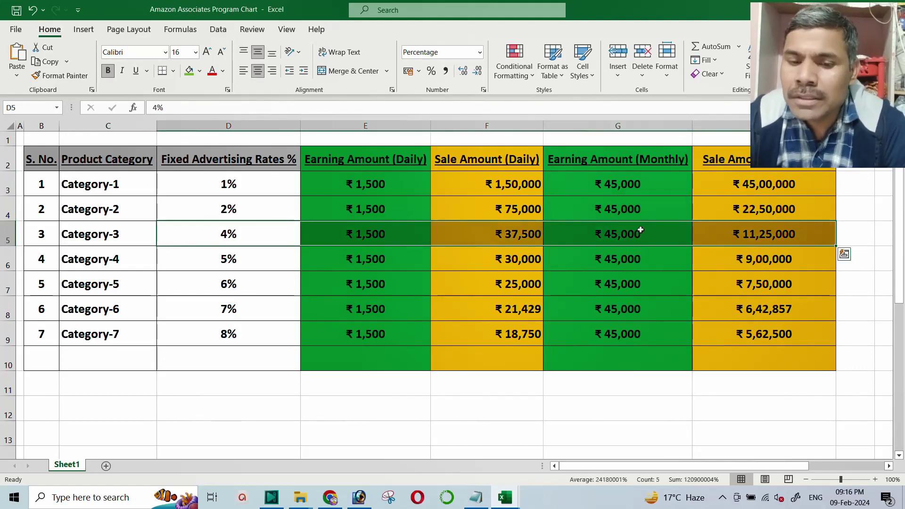
Review Category-7's row D9:H9 and the monthly earning amounts G3:G9, finishing with Category-1's monthly earning and advertising rate
{"action": "left_click", "coordinate": [276, 337]}
{"action": "left_click_drag", "start_coordinate": [276, 336], "coordinate": [755, 333]}
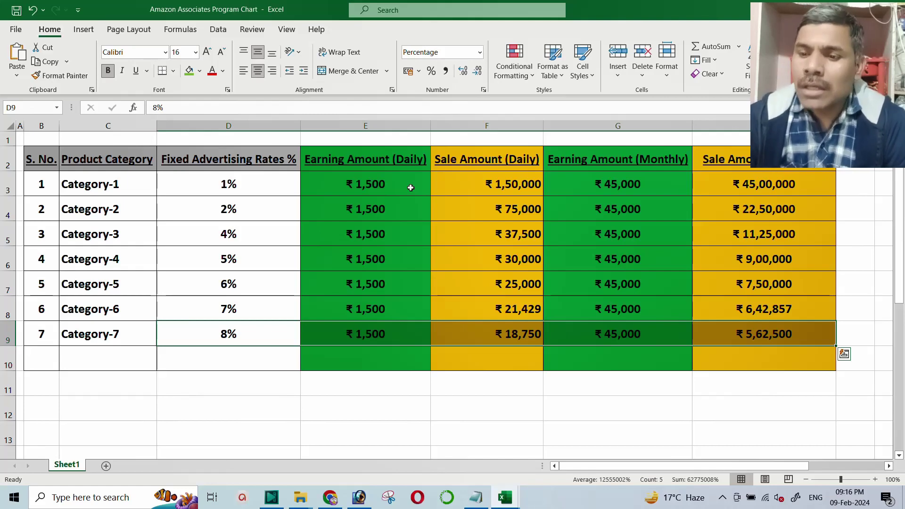
{"action": "left_click_drag", "start_coordinate": [573, 184], "coordinate": [613, 330]}
{"action": "left_click", "coordinate": [703, 206]}
{"action": "left_click", "coordinate": [609, 194]}
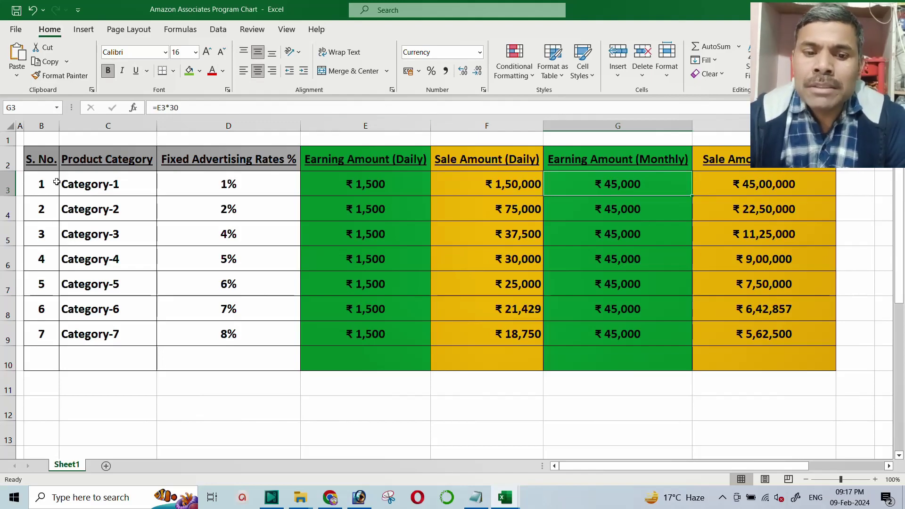
{"action": "left_click", "coordinate": [260, 189]}
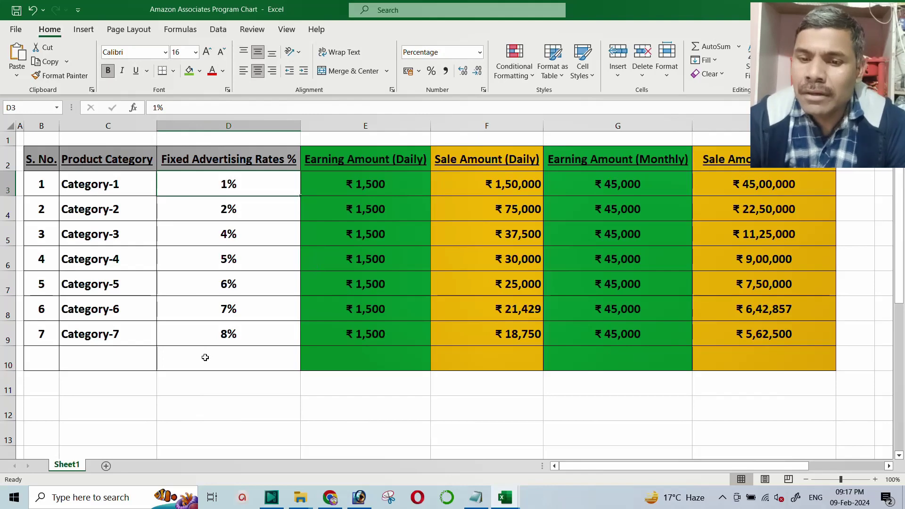
Set Category-1's daily earning amount in cell E3 to 0
{"action": "left_click", "coordinate": [343, 187]}
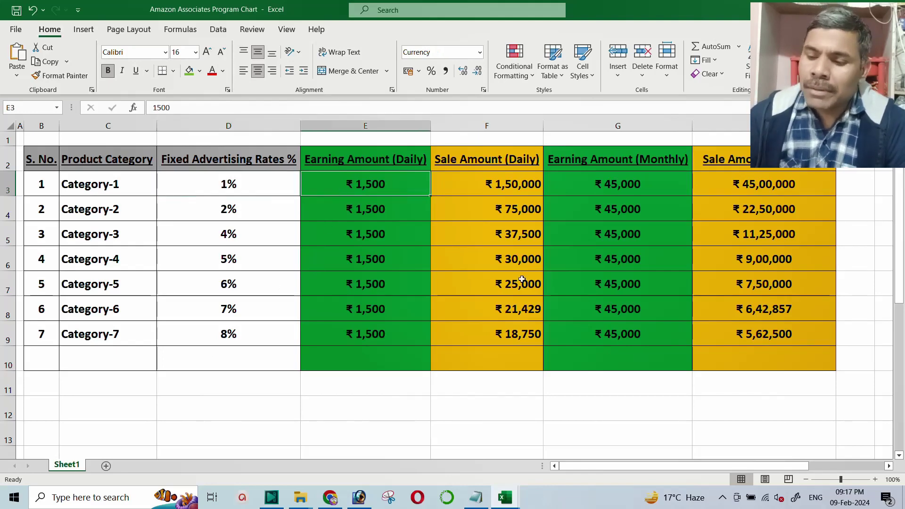
{"action": "type", "text": "0"}
{"action": "key", "text": "Return"}
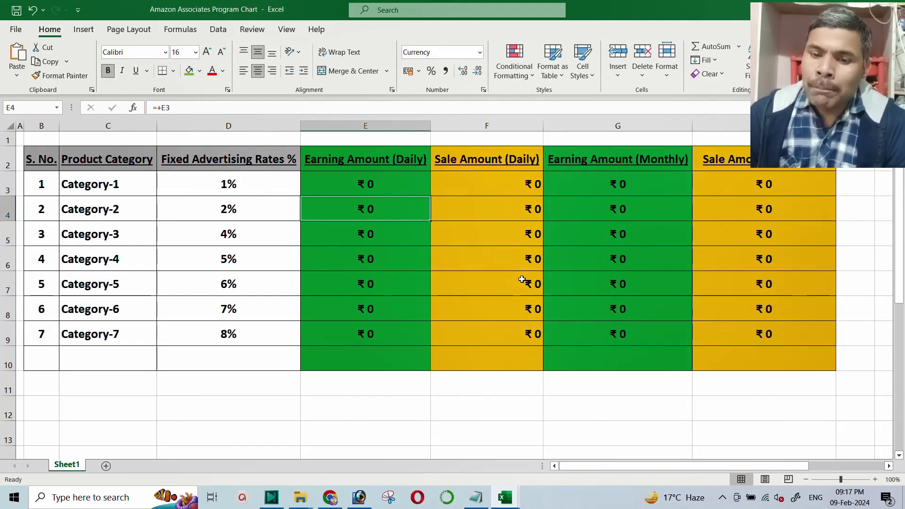
Set Category-1's daily earning amount in cell E3 to 10
{"action": "key", "text": "Up"}
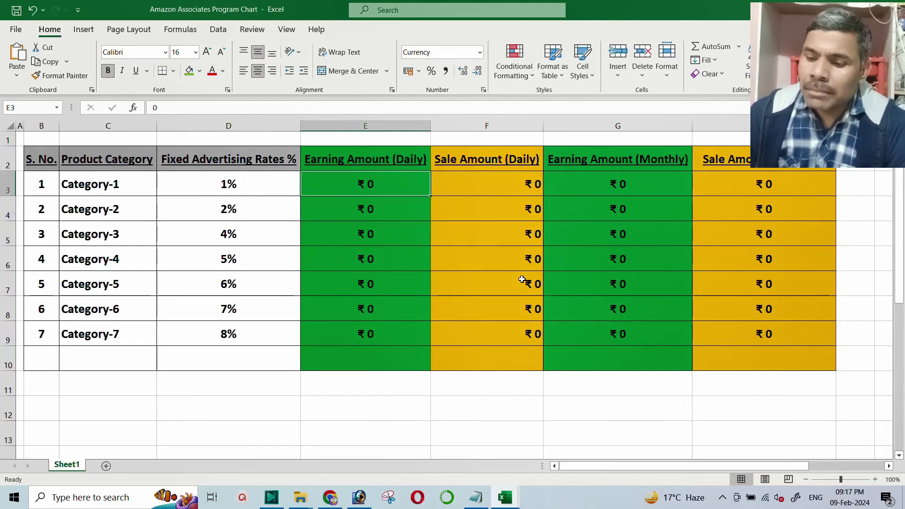
{"action": "type", "text": "10"}
{"action": "key", "text": "Return"}
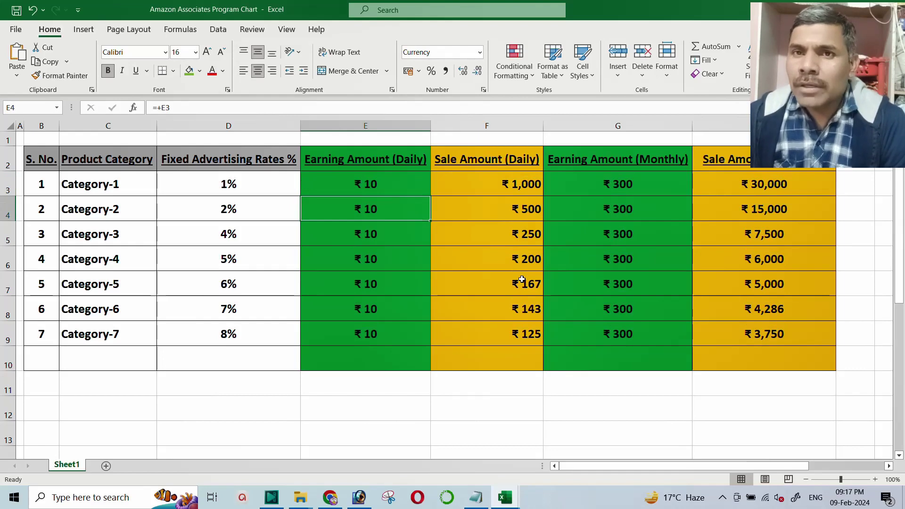
Examine the daily sale amounts from Category-1 down to Category-7, finishing with Category-7's monthly earning and monthly sale amounts
{"action": "key", "text": "Up"}
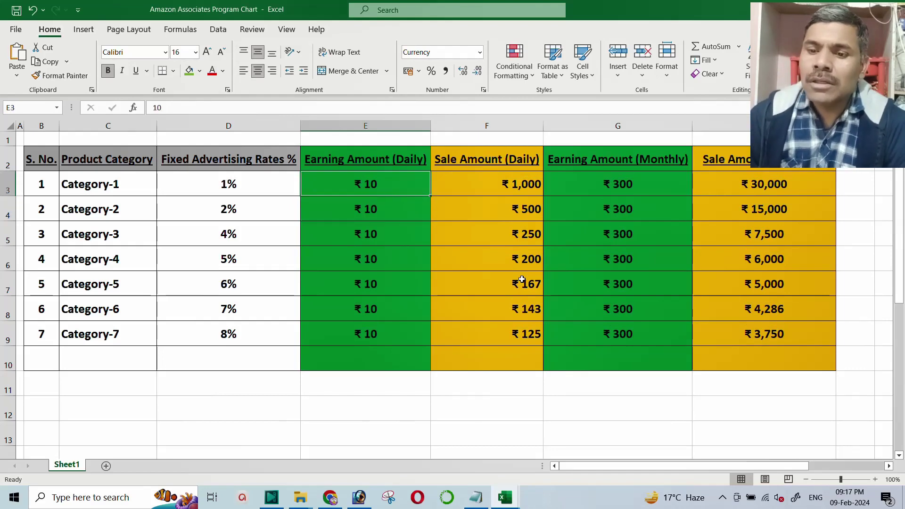
{"action": "key", "text": "Right"}
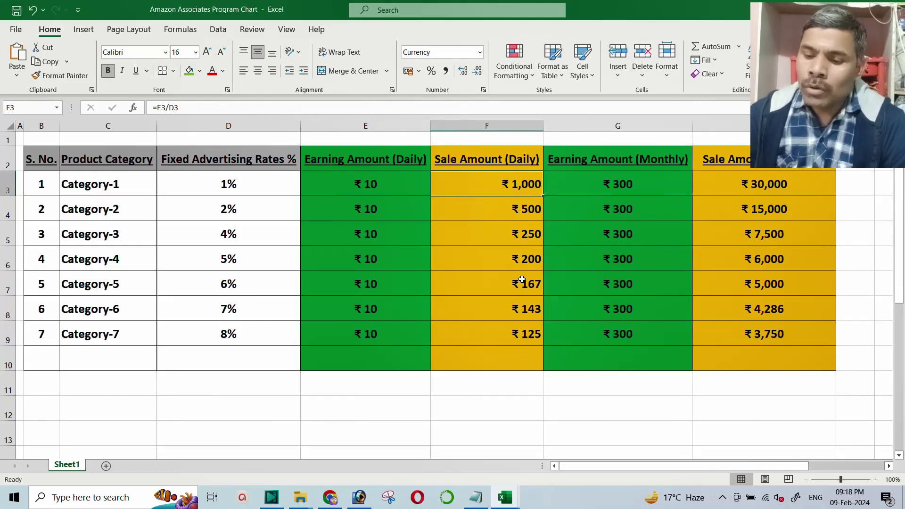
{"action": "key", "text": "Down"}
{"action": "key", "text": "Down"}
{"action": "key", "text": "Down"}
{"action": "key", "text": "Down"}
{"action": "key", "text": "Down"}
{"action": "key", "text": "Down"}
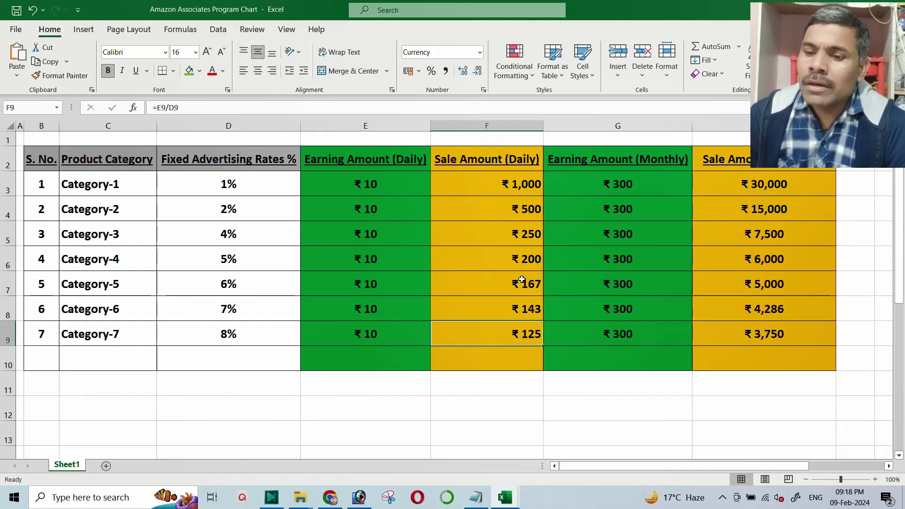
{"action": "key", "text": "Right"}
{"action": "key", "text": "Right"}
{"action": "key", "text": "Left"}
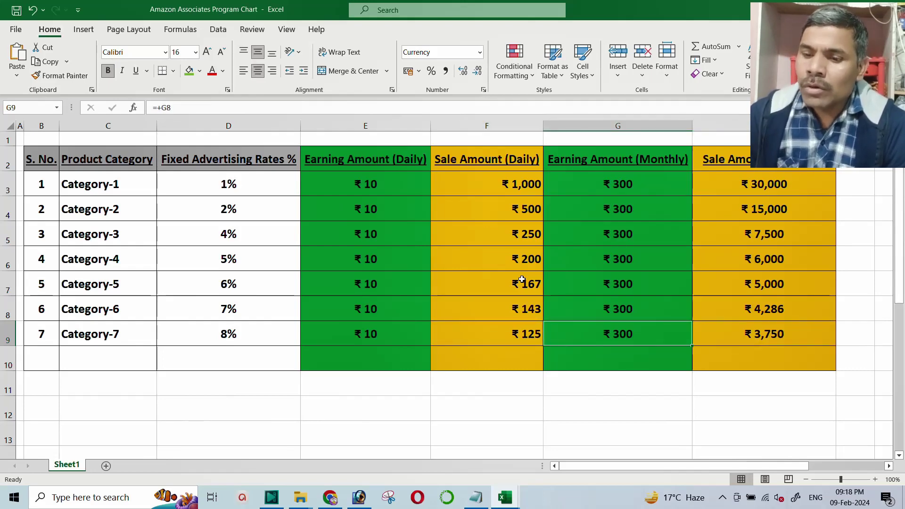
{"action": "key", "text": "Right"}
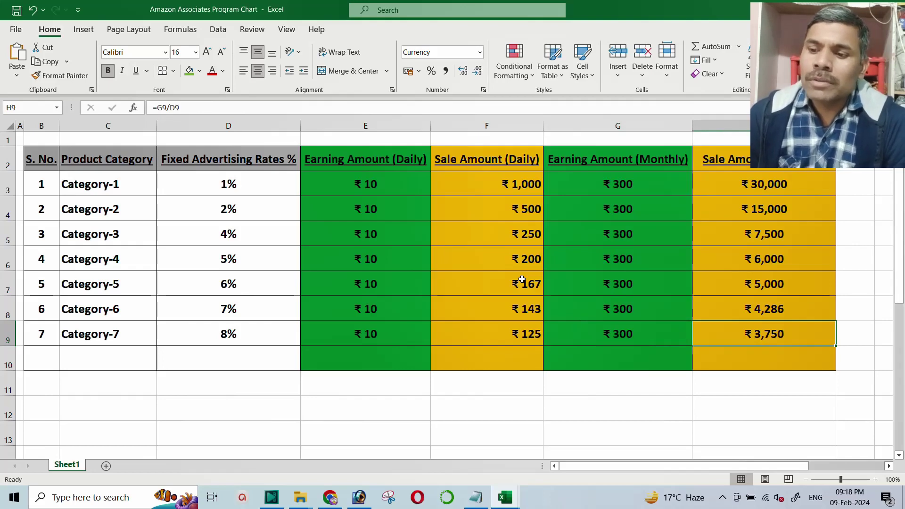